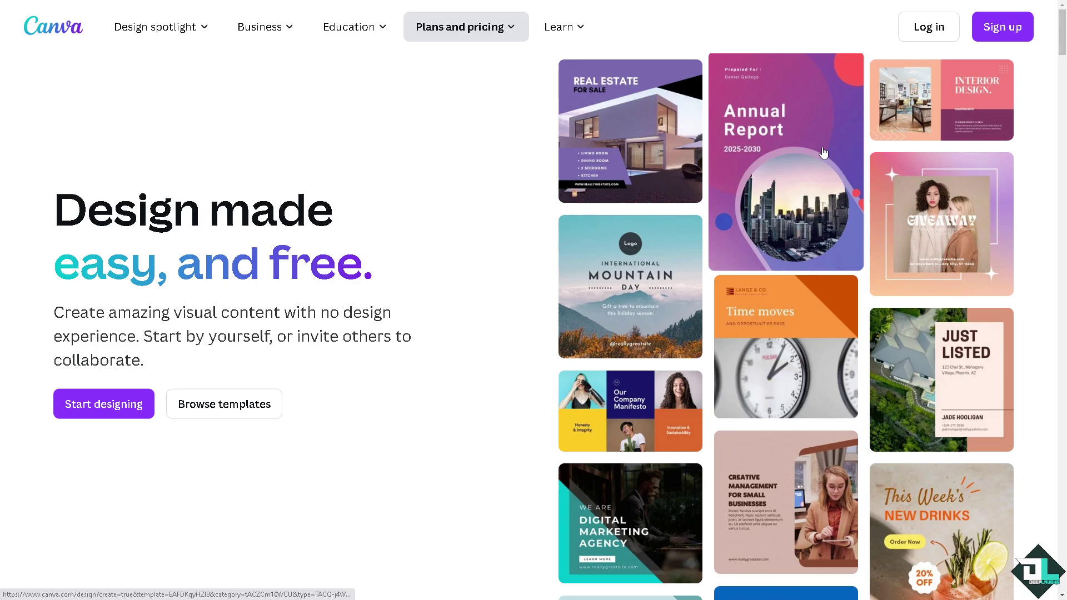
- Start Canva sign-up and choose to continue another way to sign in
{"action": "left_click", "coordinate": [1003, 27]}
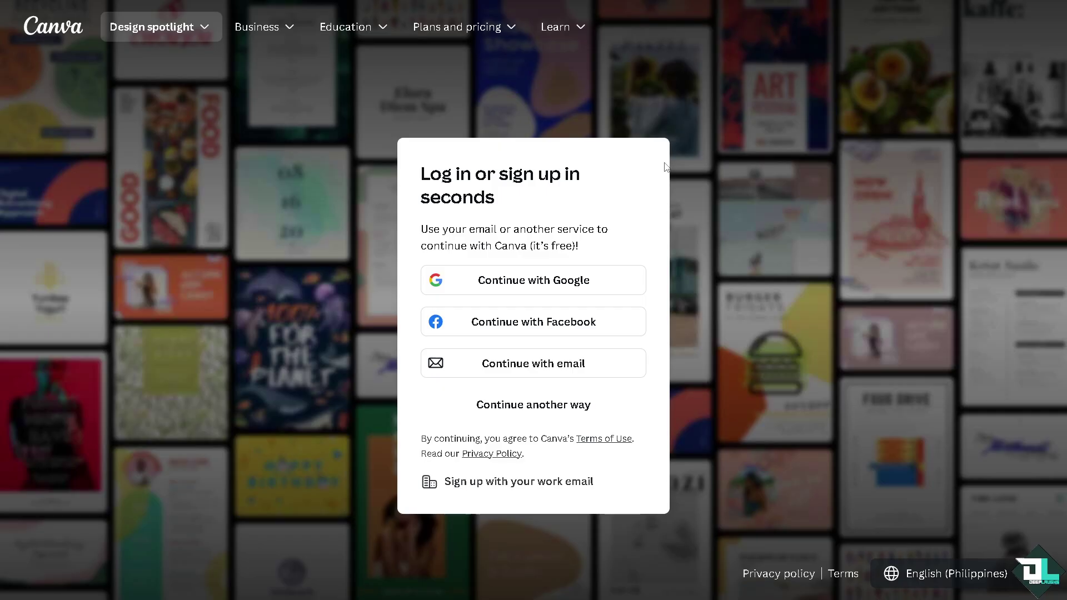
{"action": "left_click", "coordinate": [495, 406]}
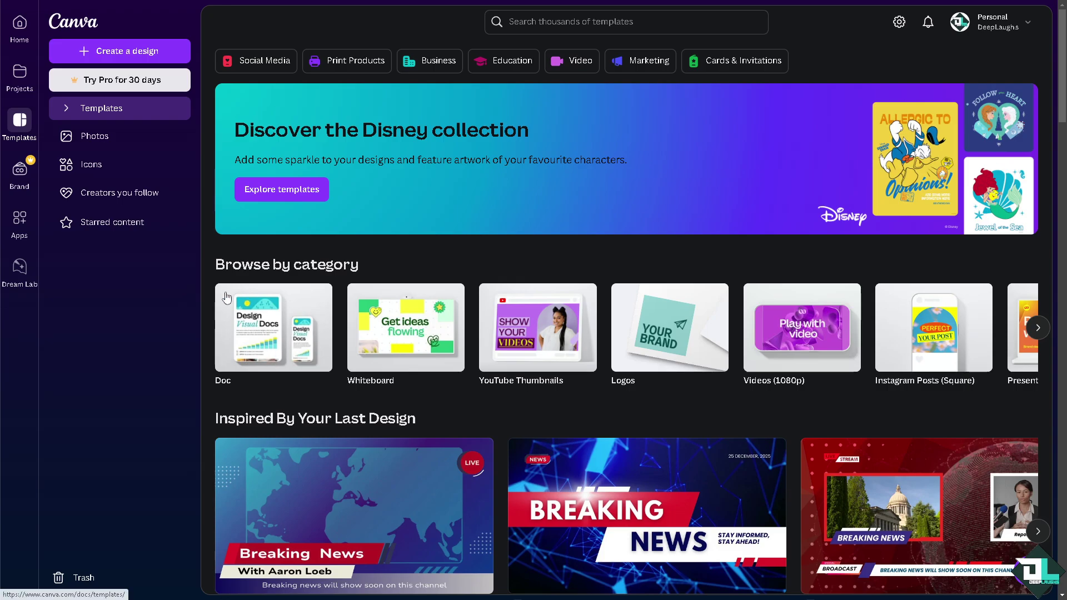
- Expand the Templates category list in the dashboard sidebar
{"action": "left_click", "coordinate": [66, 111]}
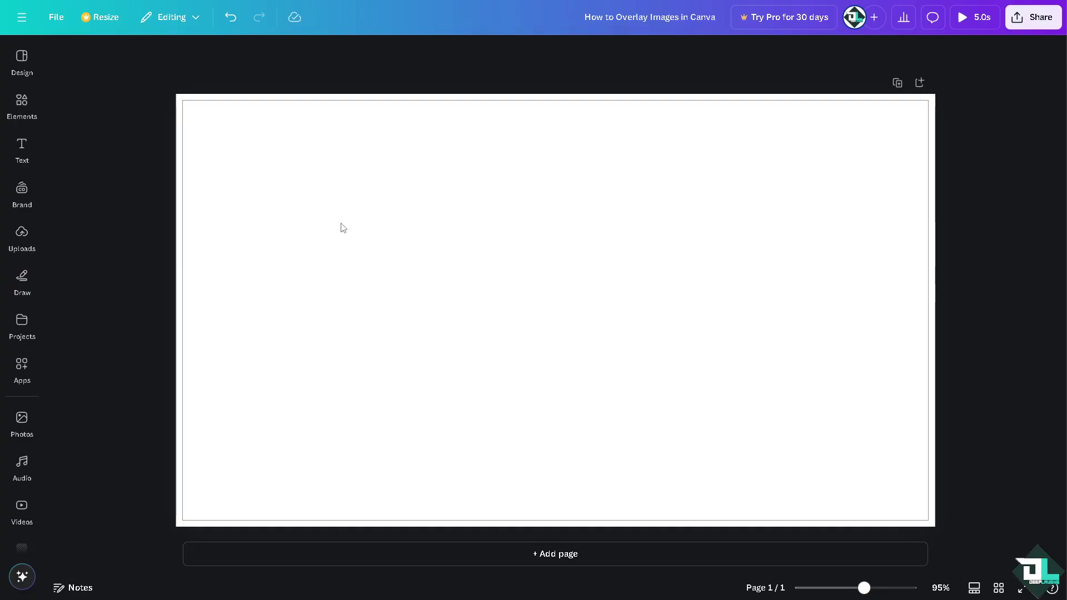
- Add the How to Overlay Images upload to the page, shrink it, and centre it
{"action": "left_click", "coordinate": [22, 234]}
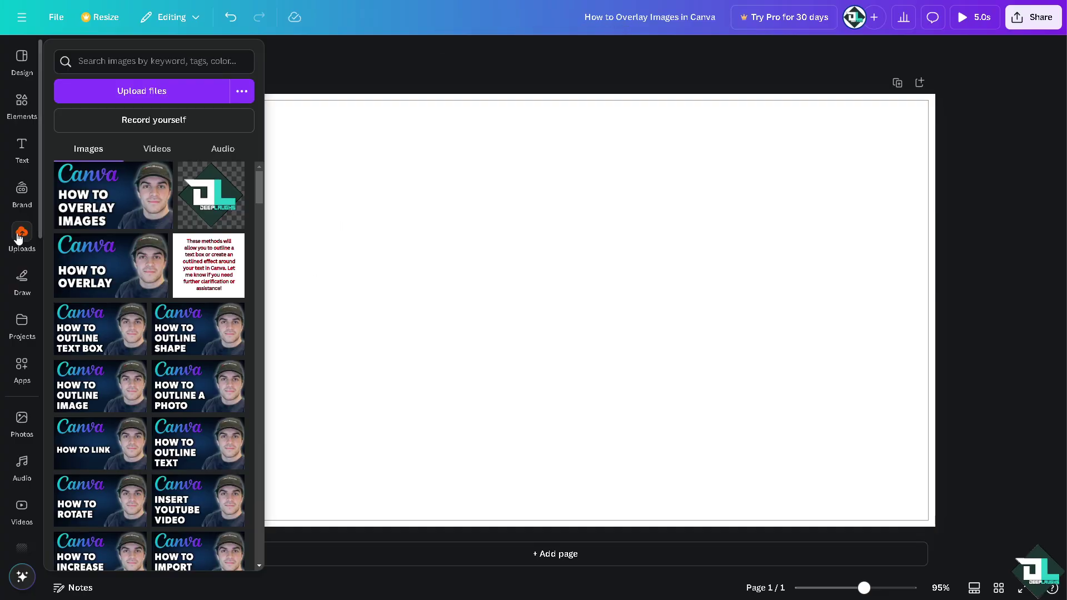
{"action": "left_click", "coordinate": [111, 196]}
{"action": "left_click", "coordinate": [297, 127]}
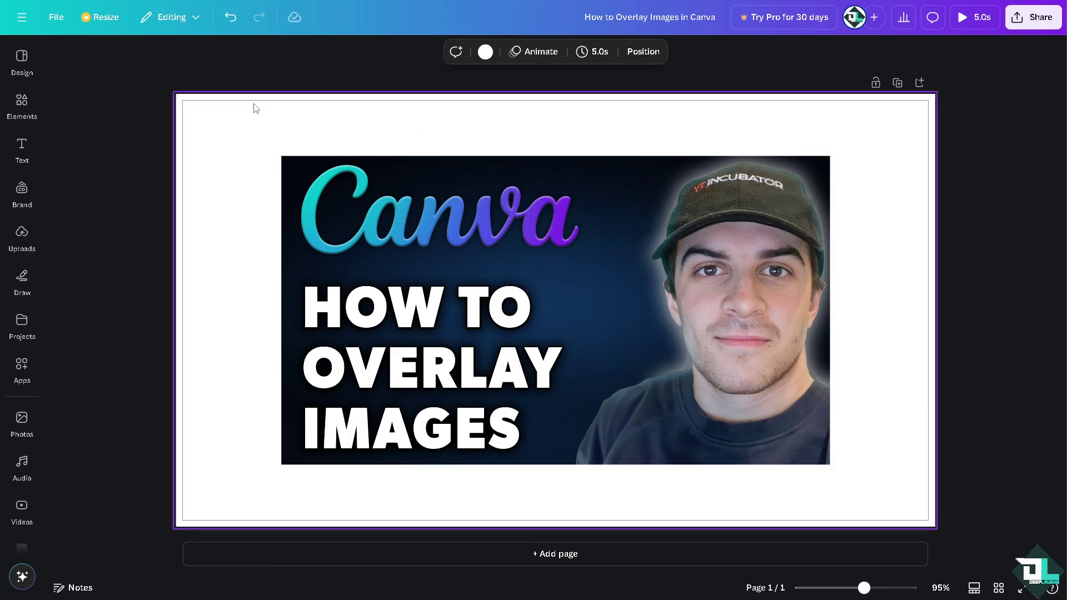
{"action": "left_click", "coordinate": [348, 182]}
{"action": "left_click_drag", "start_coordinate": [348, 181], "coordinate": [399, 175]}
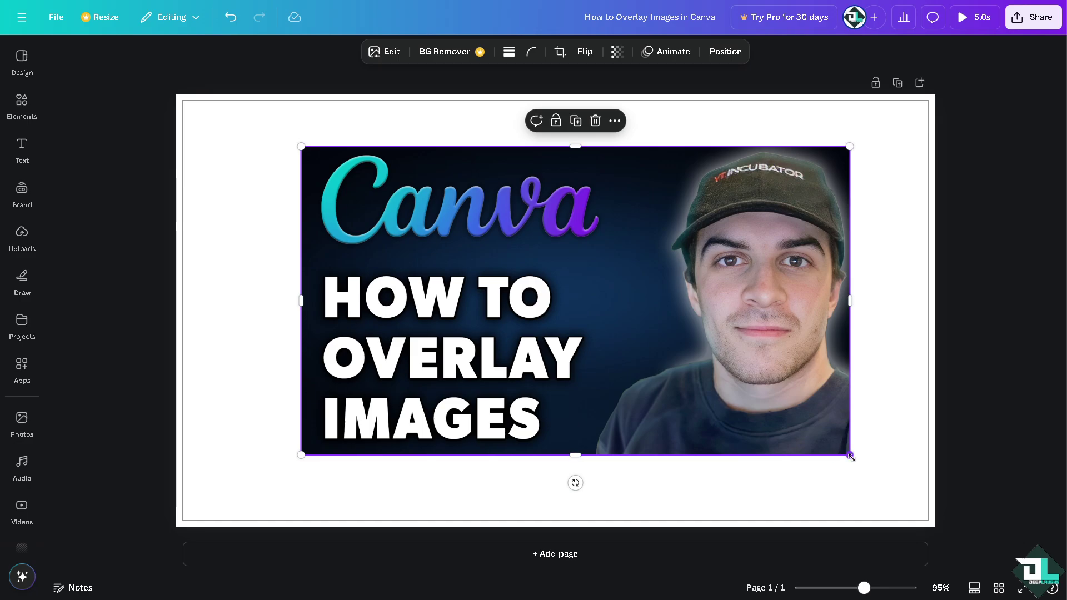
{"action": "left_click_drag", "start_coordinate": [852, 457], "coordinate": [630, 329]}
{"action": "left_click_drag", "start_coordinate": [519, 258], "coordinate": [593, 274]}
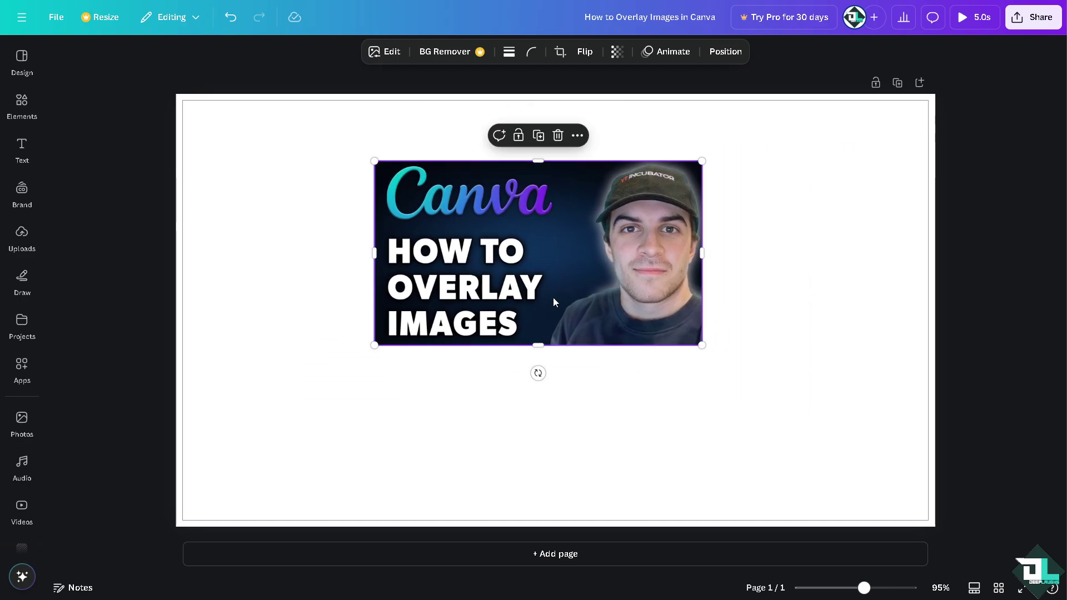
- Browse the side panels and end on the Elements library
{"action": "left_click", "coordinate": [22, 465]}
{"action": "left_click", "coordinate": [22, 420]}
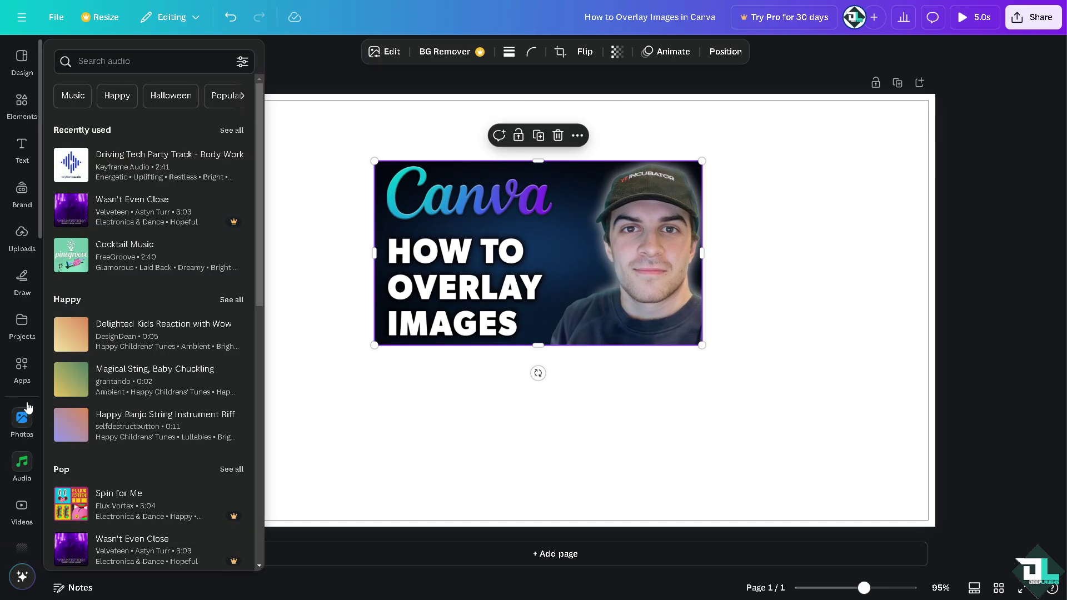
{"action": "left_click", "coordinate": [26, 228]}
{"action": "left_click", "coordinate": [22, 147]}
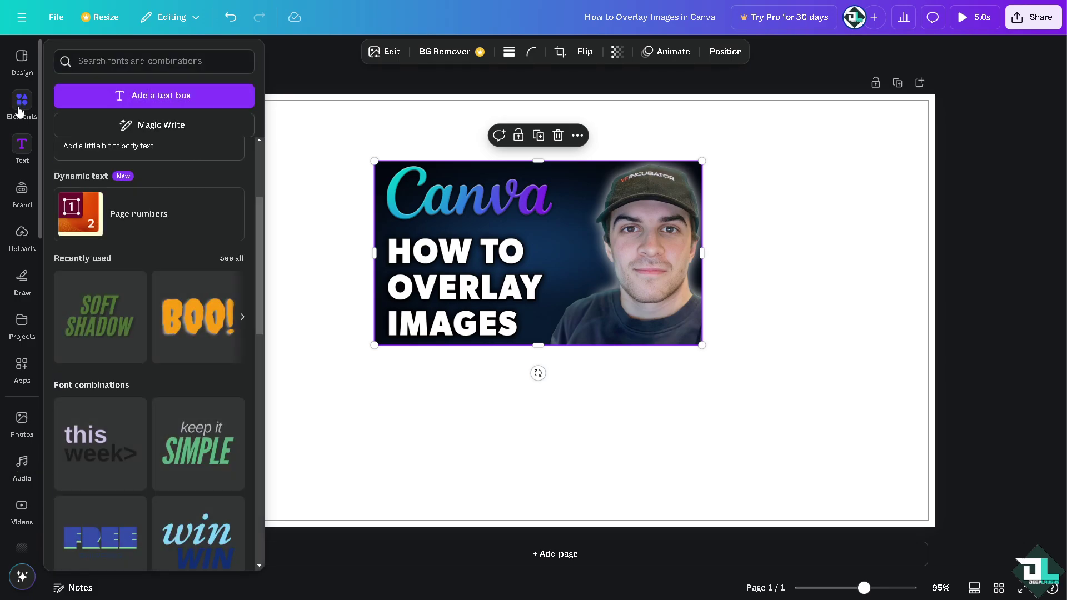
{"action": "left_click", "coordinate": [21, 104]}
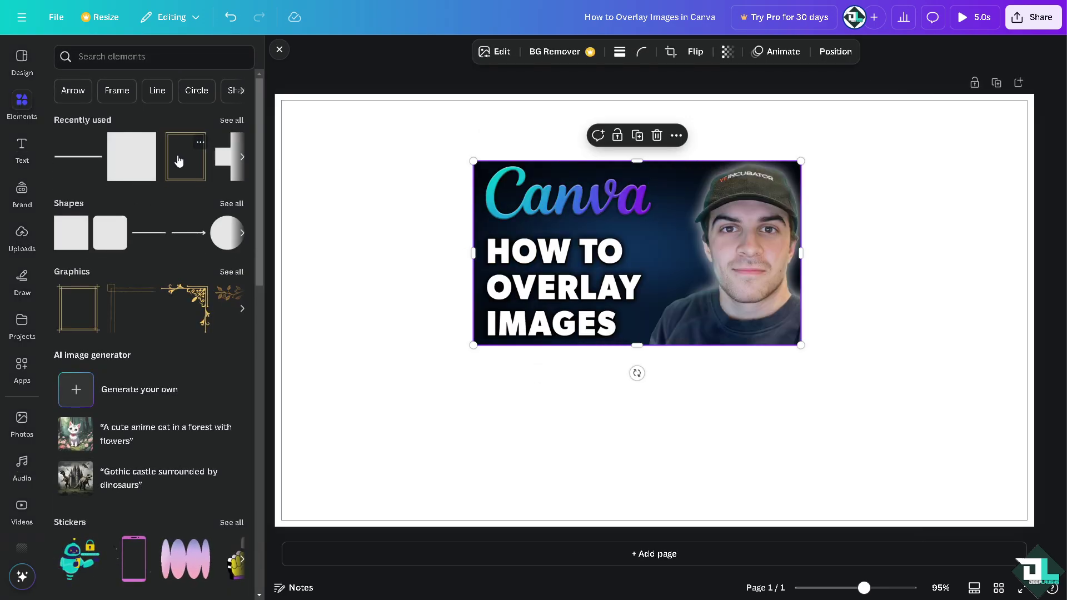
- Add the gold frame over the thumbnail and stretch it to the page height
{"action": "left_click", "coordinate": [178, 161]}
{"action": "left_click_drag", "start_coordinate": [649, 278], "coordinate": [515, 187]}
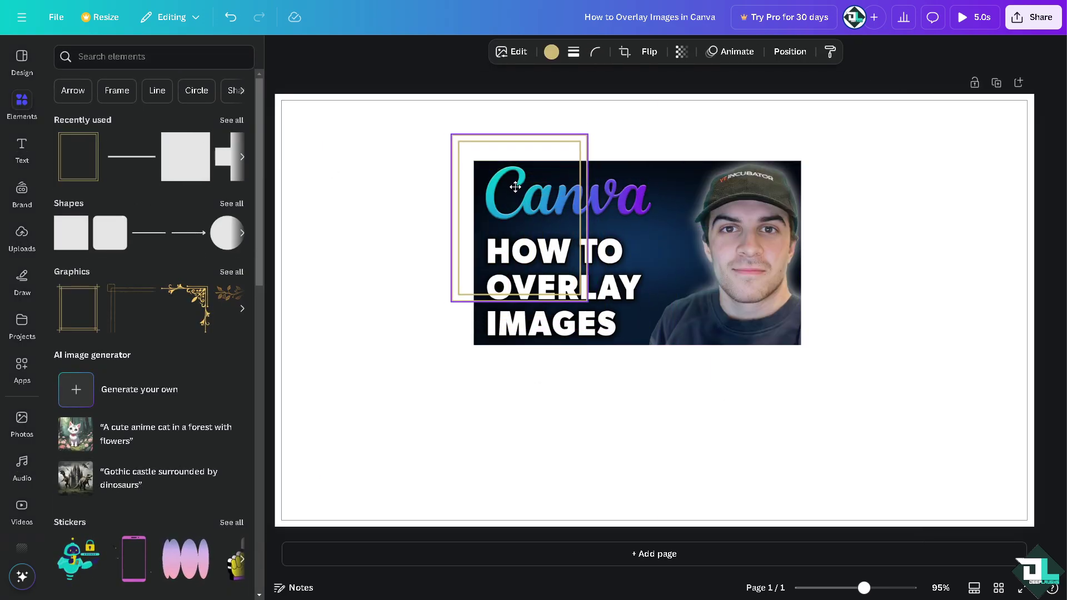
{"action": "left_click_drag", "start_coordinate": [588, 302], "coordinate": [824, 348]}
{"action": "left_click_drag", "start_coordinate": [651, 391], "coordinate": [651, 358]}
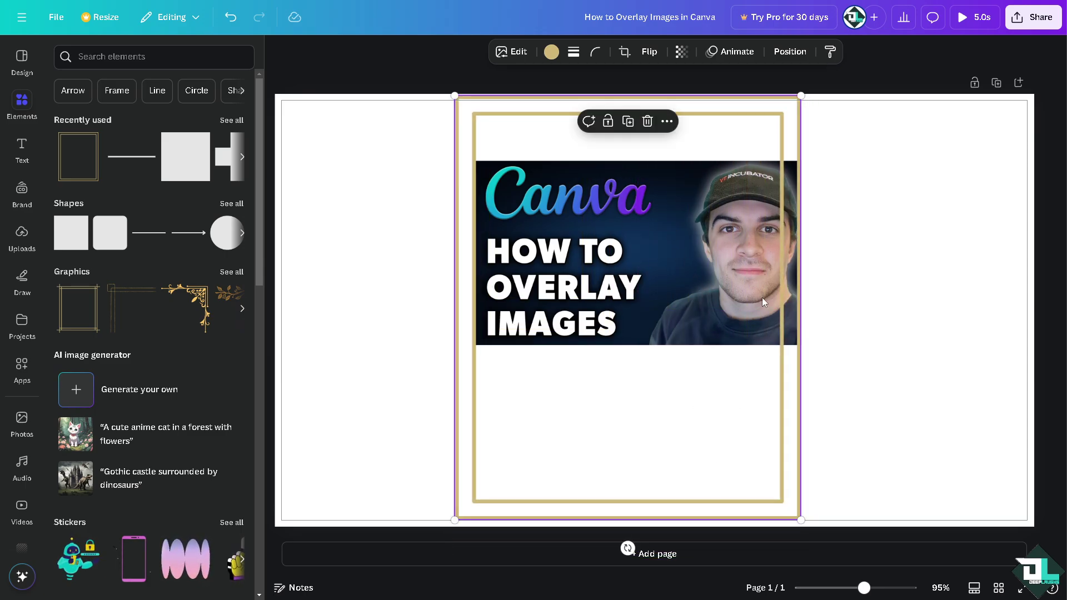
- Send the gold frame backward so it sits behind the thumbnail
{"action": "right_click", "coordinate": [732, 273]}
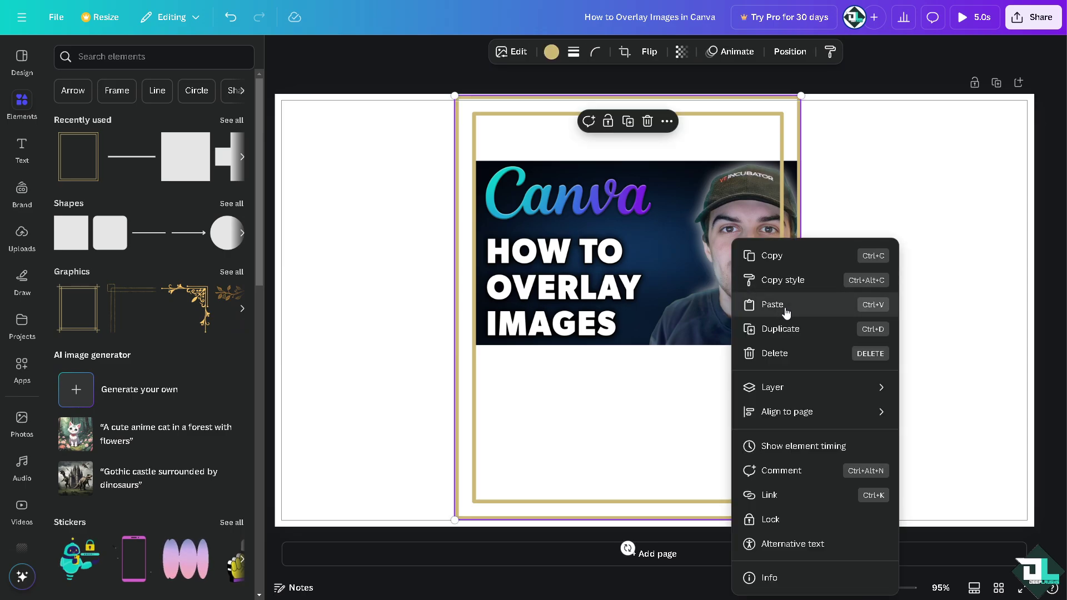
{"action": "mouse_move", "coordinate": [801, 392]}
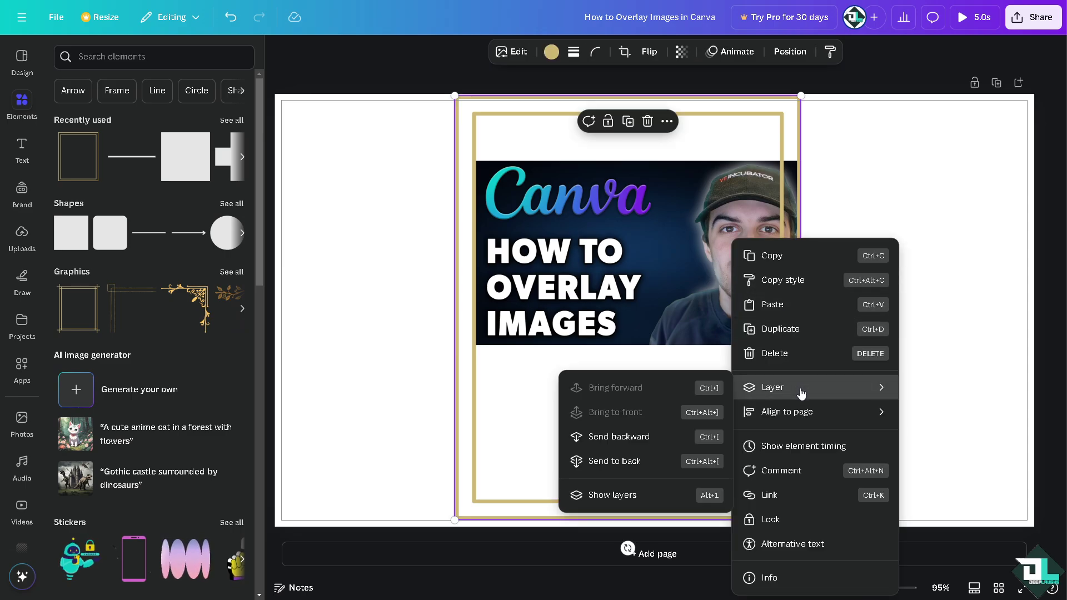
{"action": "left_click", "coordinate": [654, 436]}
{"action": "left_click", "coordinate": [608, 278]}
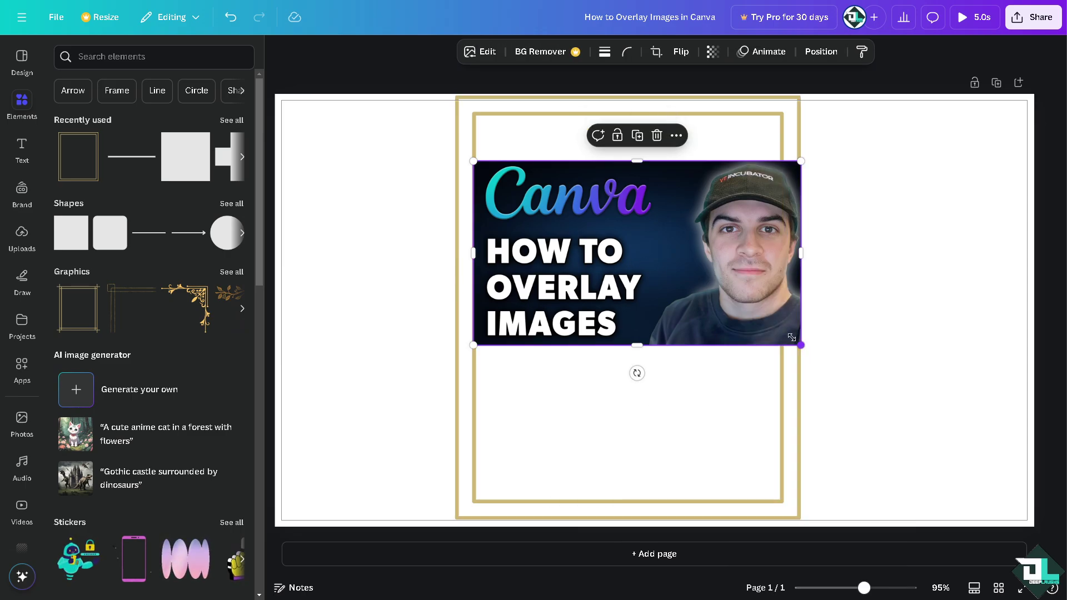
- Resize the thumbnail to 534 by 300 and move it near the frame's top
{"action": "left_click_drag", "start_coordinate": [801, 345], "coordinate": [739, 311]}
{"action": "left_click_drag", "start_coordinate": [661, 271], "coordinate": [663, 296]}
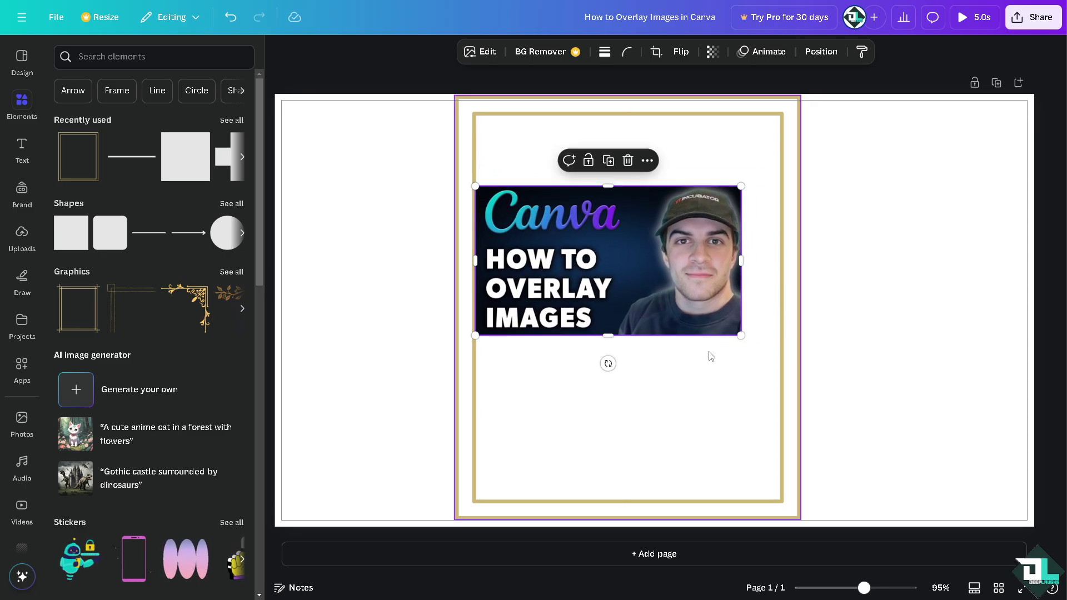
{"action": "left_click_drag", "start_coordinate": [741, 336], "coordinate": [770, 366]}
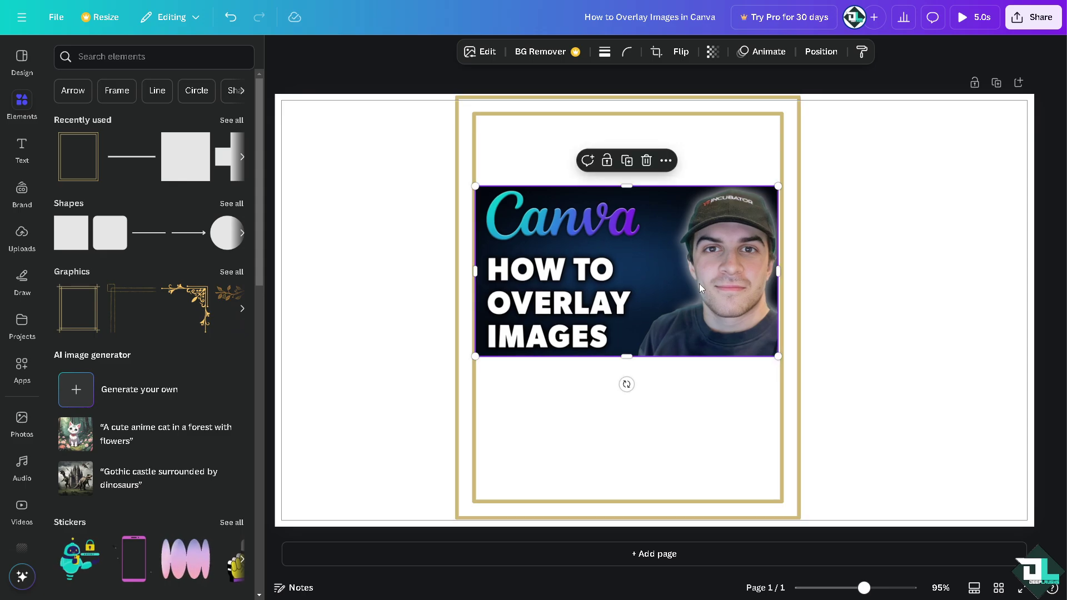
{"action": "left_click_drag", "start_coordinate": [699, 283], "coordinate": [696, 206]}
{"action": "type", "text": "How to Overlay Images in Canva"}
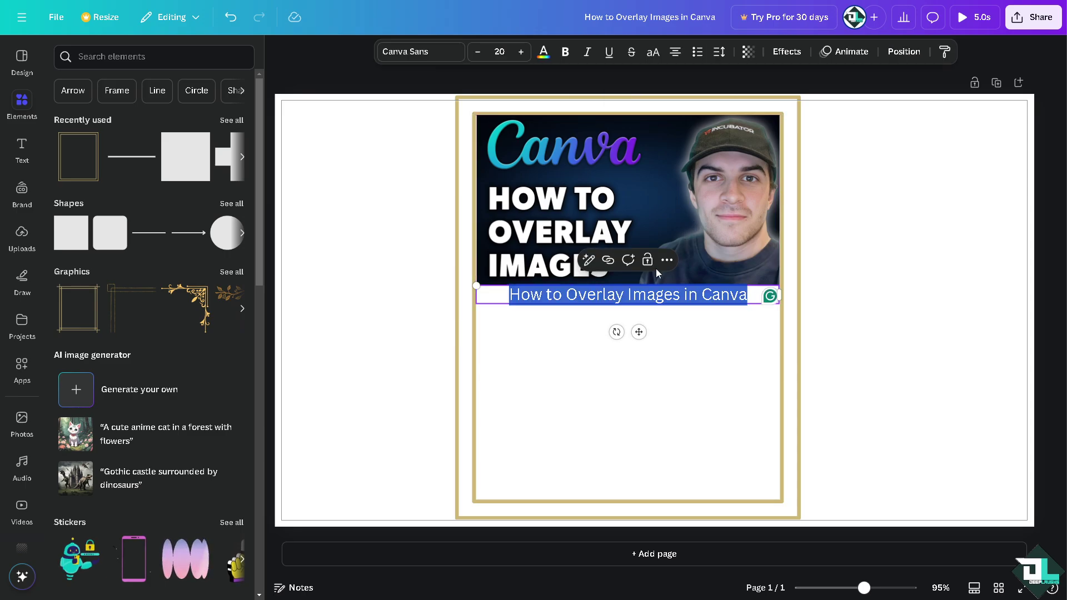
{"action": "key", "text": "ctrl+z"}
- Duplicate the thumbnail and place the copy directly below the original
{"action": "left_click", "coordinate": [627, 196]}
{"action": "key", "text": "ctrl+d"}
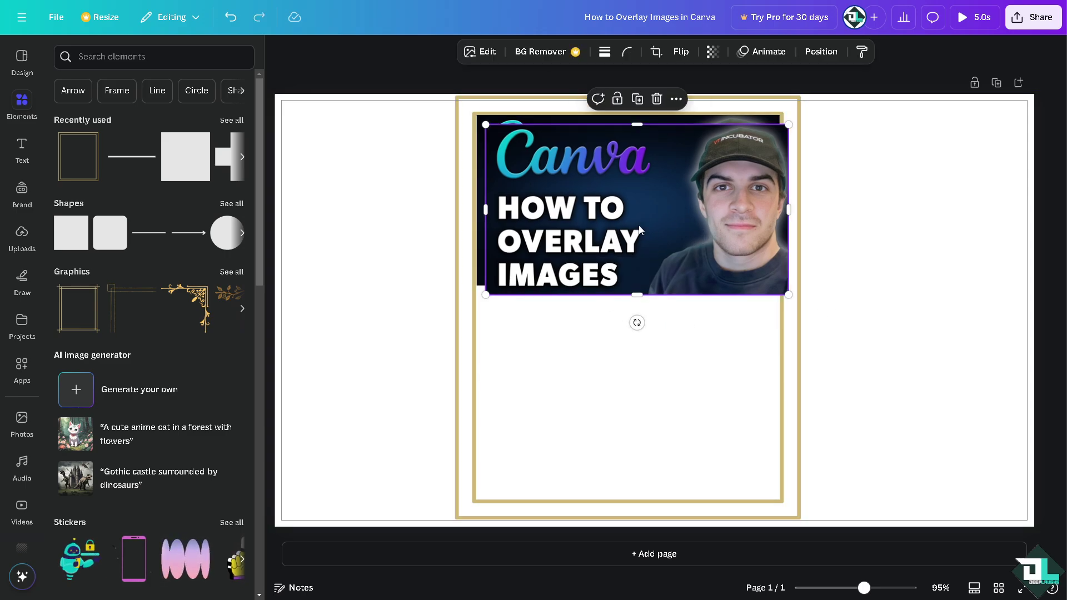
{"action": "left_click_drag", "start_coordinate": [634, 223], "coordinate": [630, 384]}
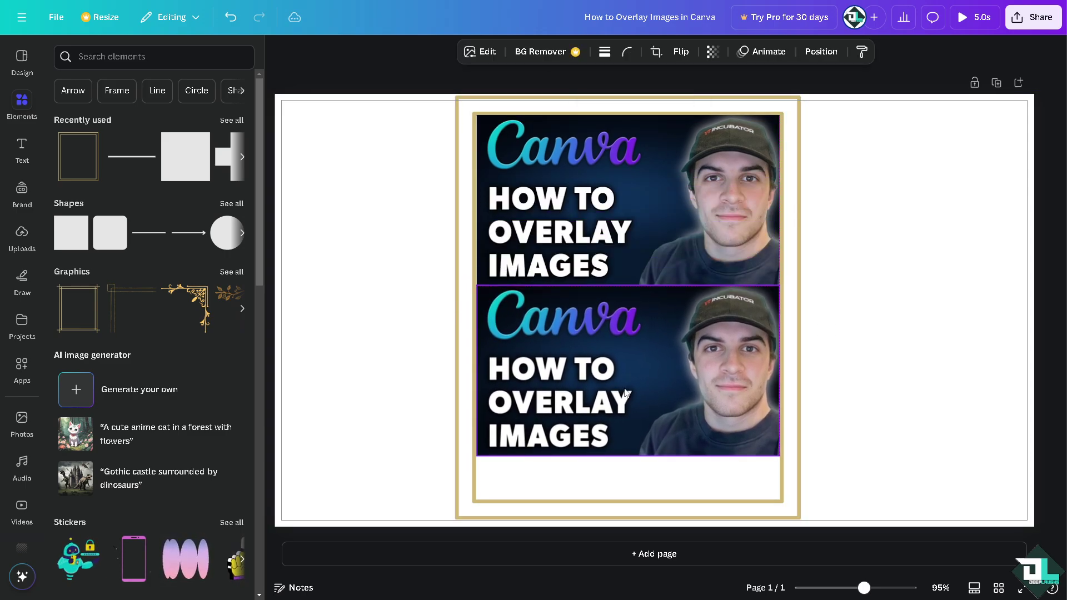
{"action": "left_click", "coordinate": [885, 303]}
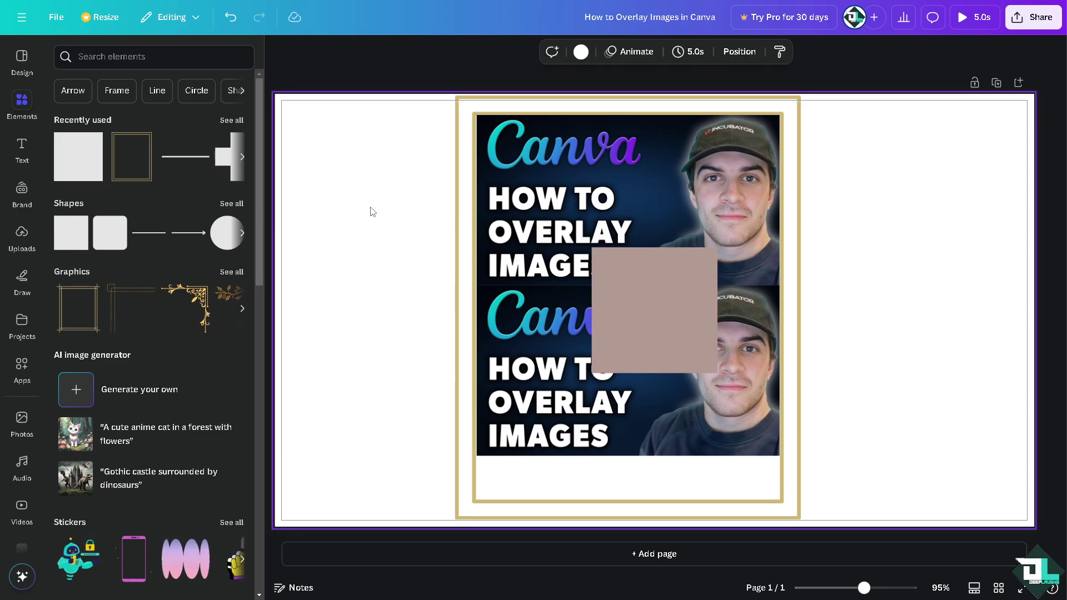
- Fill the square with a light green-blue gradient and stretch it across the gold frame
{"action": "left_click_drag", "start_coordinate": [636, 286], "coordinate": [528, 259]}
{"action": "left_click", "coordinate": [400, 51]}
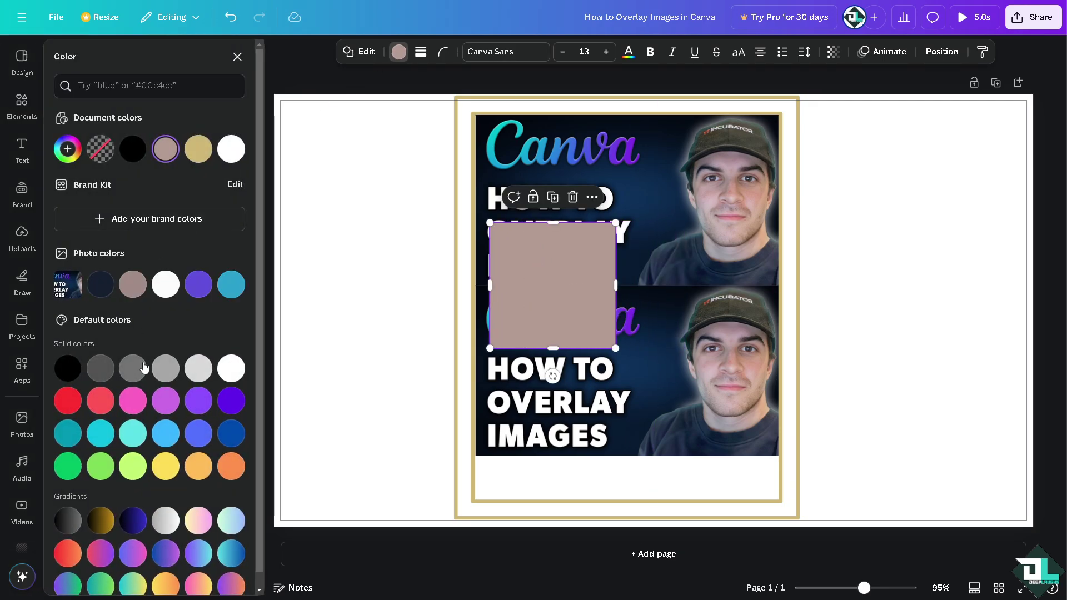
{"action": "left_click", "coordinate": [232, 520]}
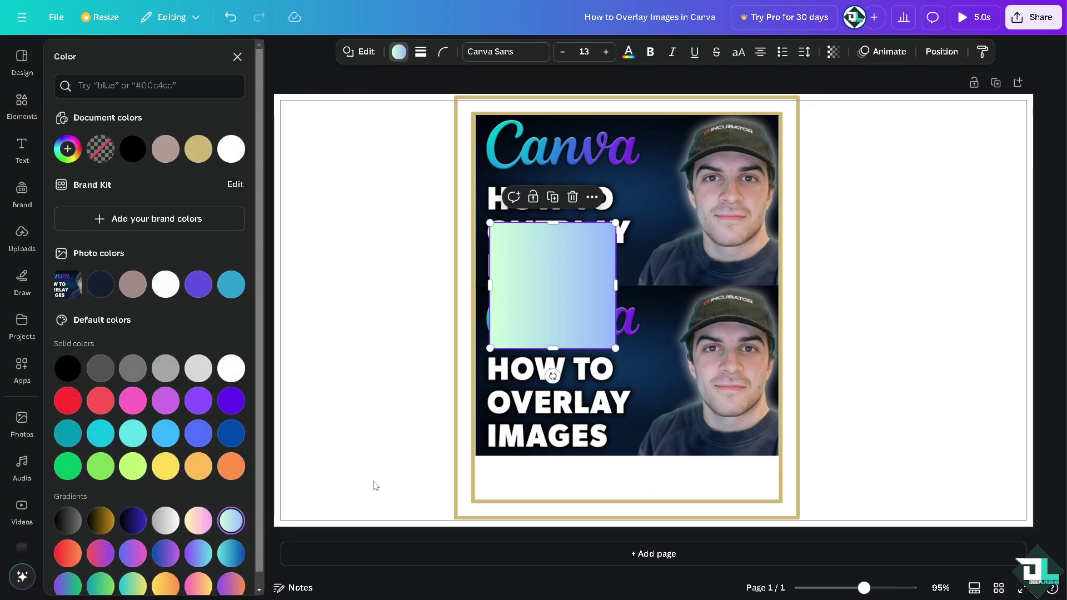
{"action": "left_click_drag", "start_coordinate": [547, 269], "coordinate": [518, 146]}
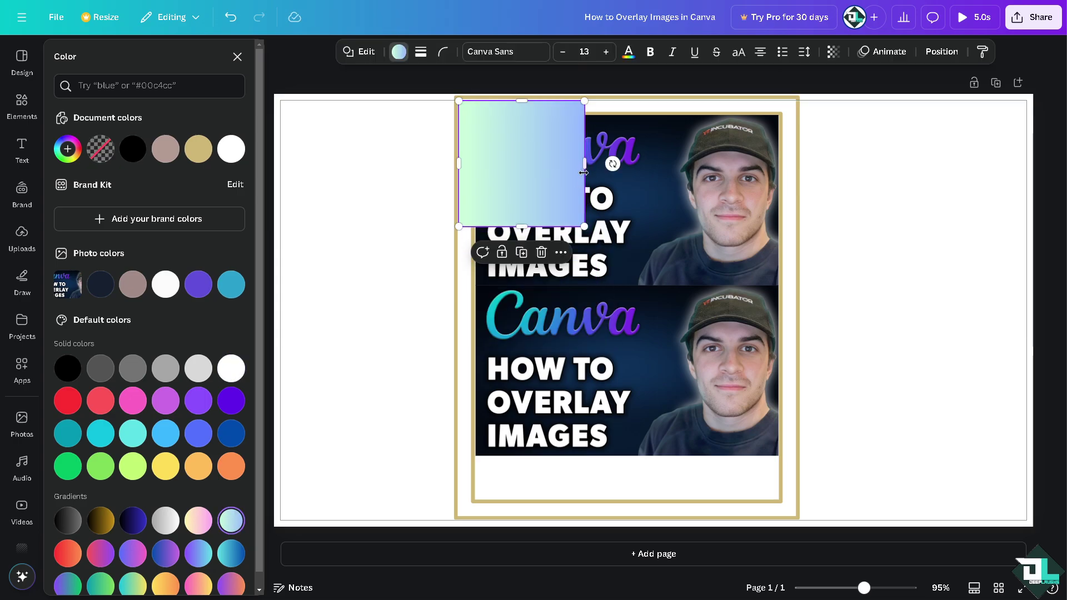
{"action": "left_click_drag", "start_coordinate": [586, 164], "coordinate": [796, 165]}
{"action": "left_click_drag", "start_coordinate": [627, 228], "coordinate": [619, 517]}
- Send the gradient panel backward twice so it sits behind both thumbnails
{"action": "right_click", "coordinate": [592, 411]}
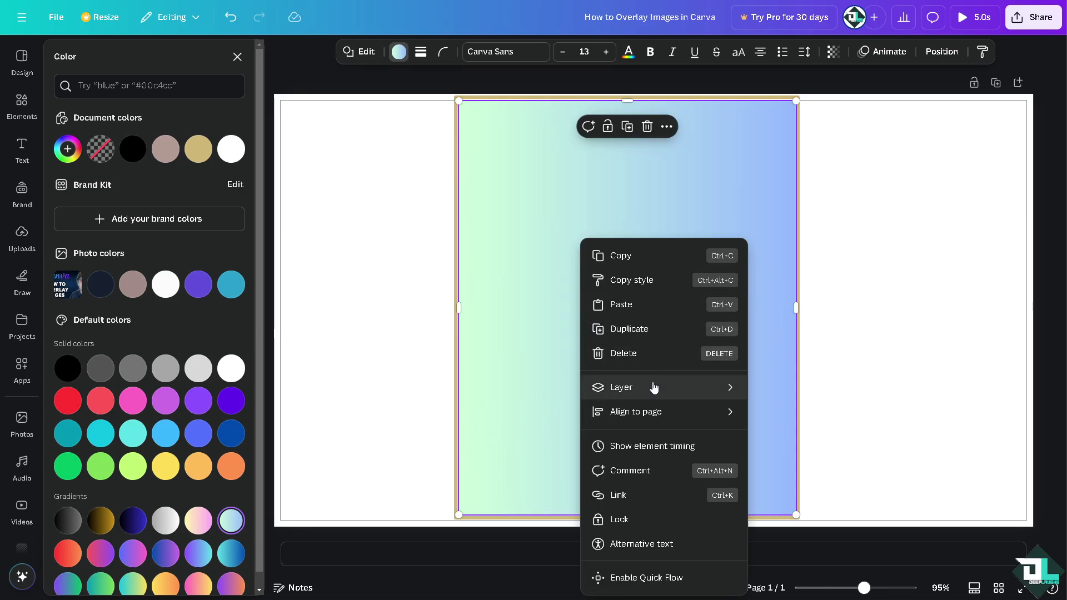
{"action": "mouse_move", "coordinate": [652, 387]}
{"action": "left_click", "coordinate": [806, 437]}
{"action": "right_click", "coordinate": [609, 246]}
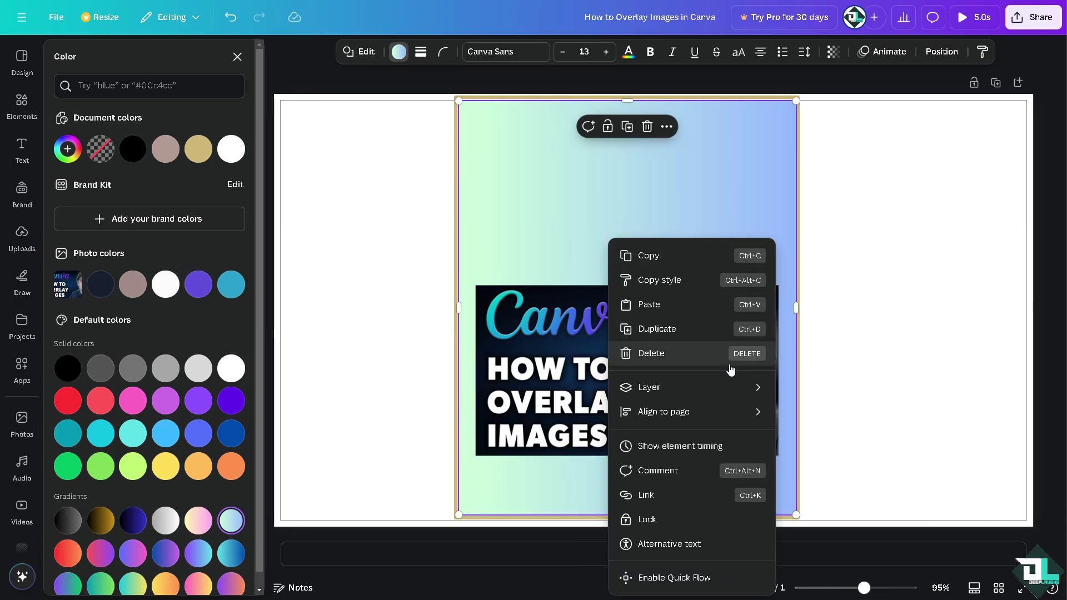
{"action": "mouse_move", "coordinate": [728, 387]}
{"action": "left_click", "coordinate": [842, 437]}
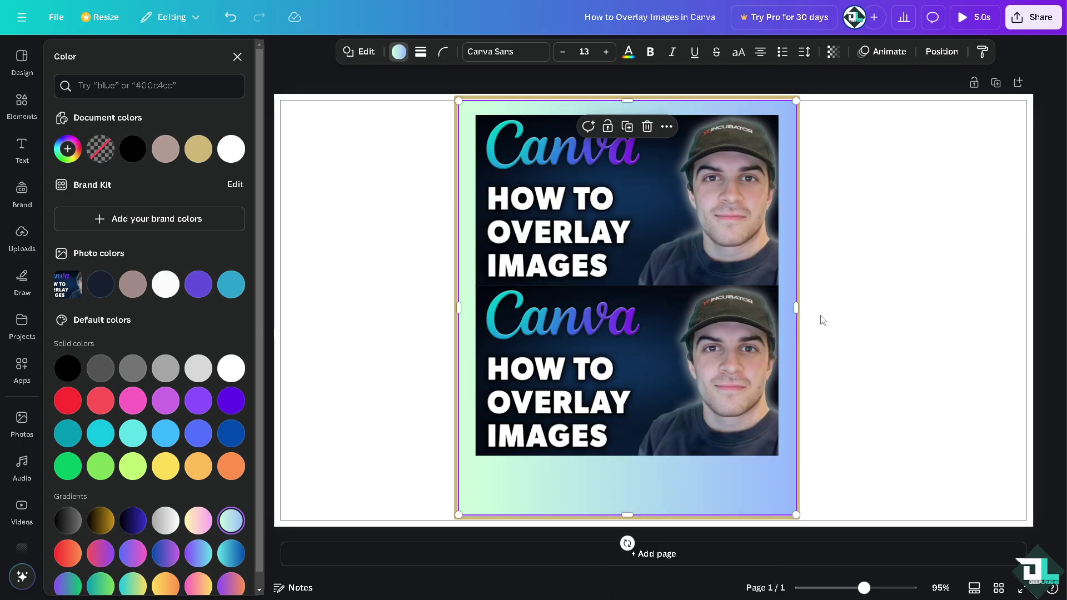
{"action": "left_click", "coordinate": [796, 287]}
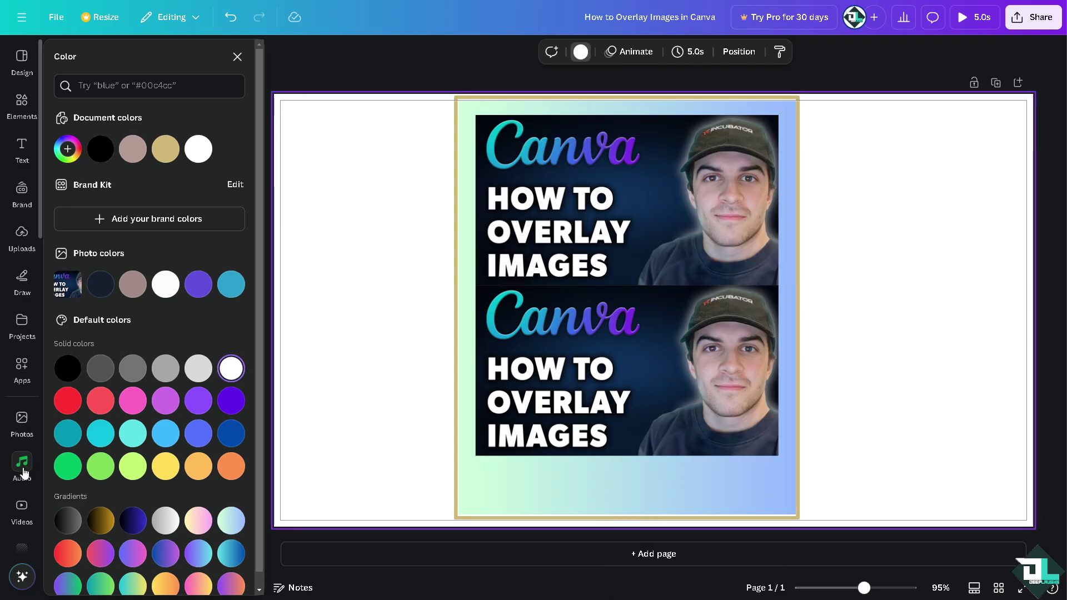
{"action": "scroll", "coordinate": [21, 473], "scroll_direction": "down", "scroll_amount": 2}
- Set the purple balloons photo as the page background
{"action": "left_click", "coordinate": [22, 442]}
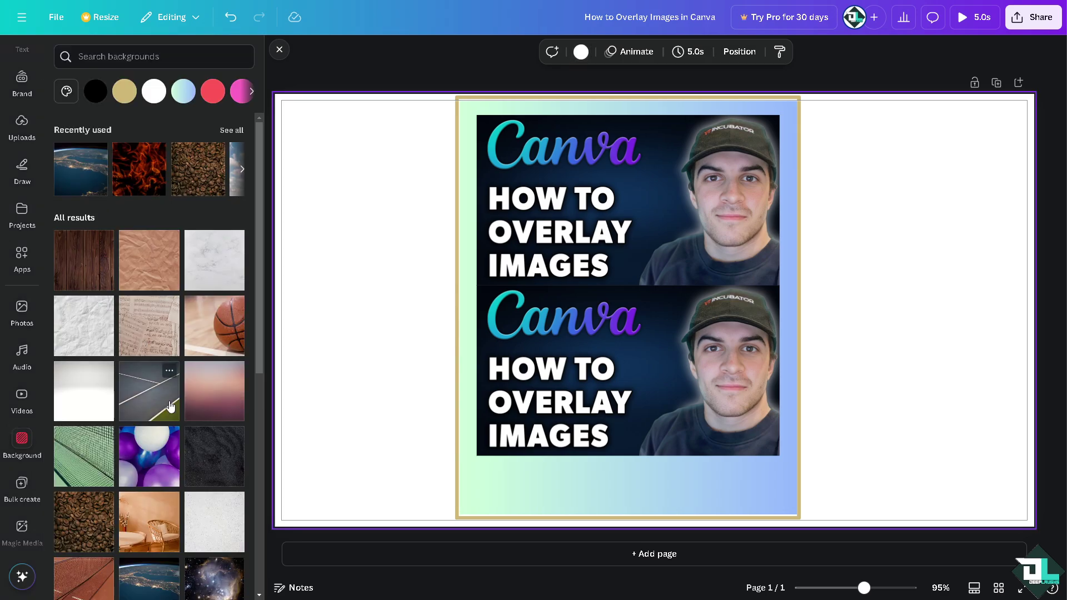
{"action": "scroll", "coordinate": [150, 353], "scroll_direction": "down", "scroll_amount": 2}
{"action": "left_click", "coordinate": [153, 356]}
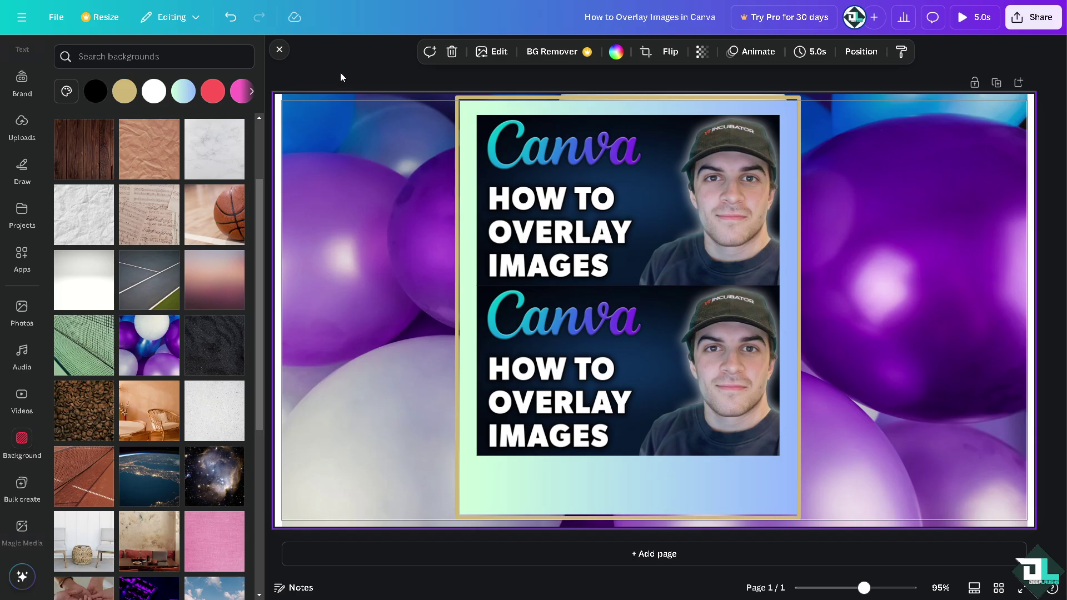
{"action": "left_click", "coordinate": [340, 77]}
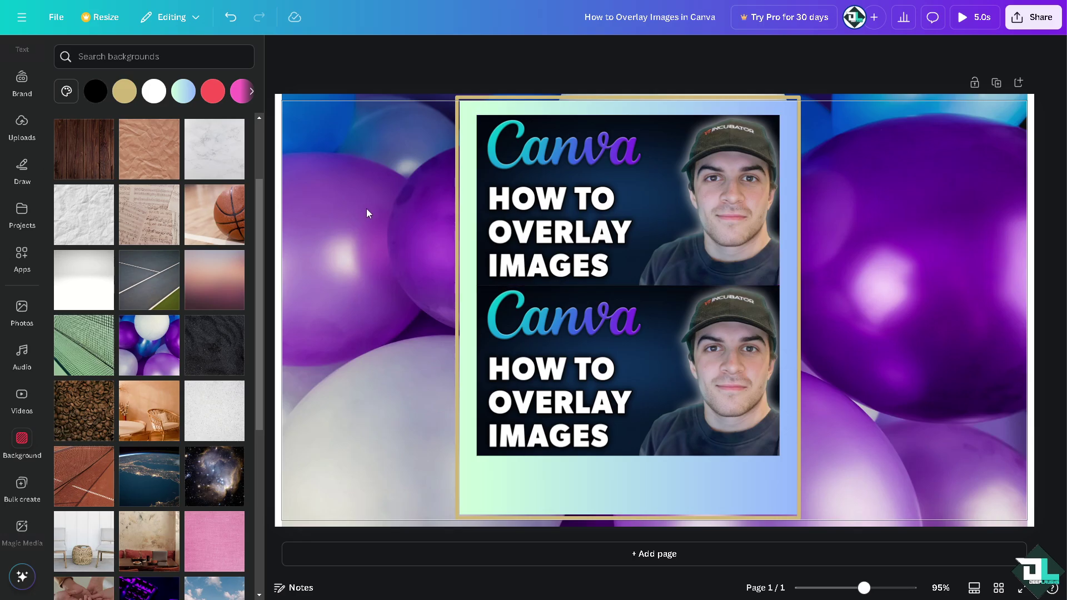
- Group the top and bottom thumbnails together
{"action": "left_click", "coordinate": [490, 278]}
{"action": "left_click", "coordinate": [559, 318], "text": "shift"}
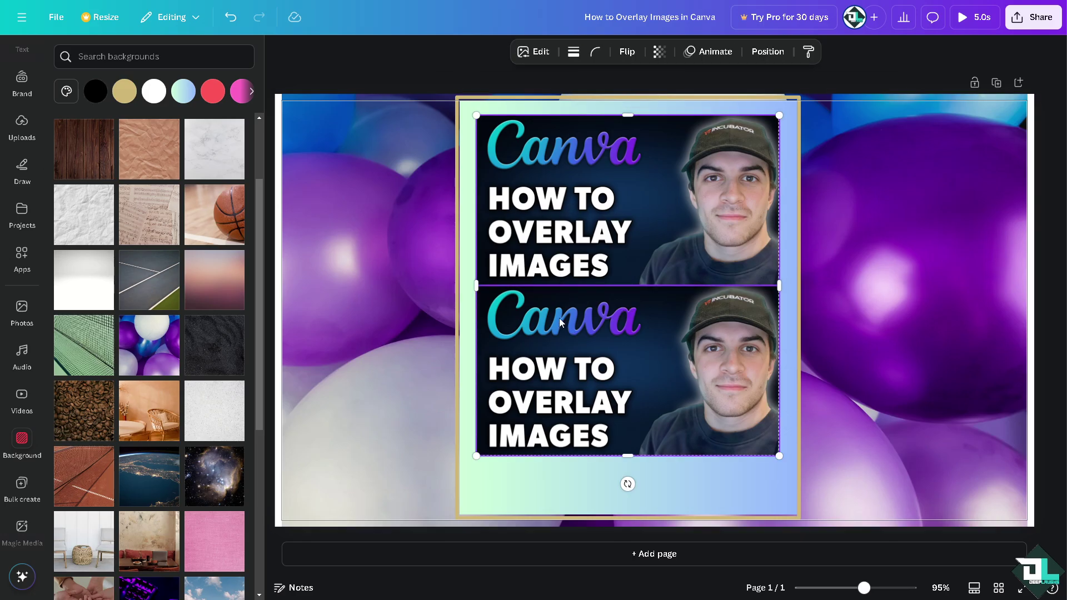
{"action": "left_click", "coordinate": [589, 89]}
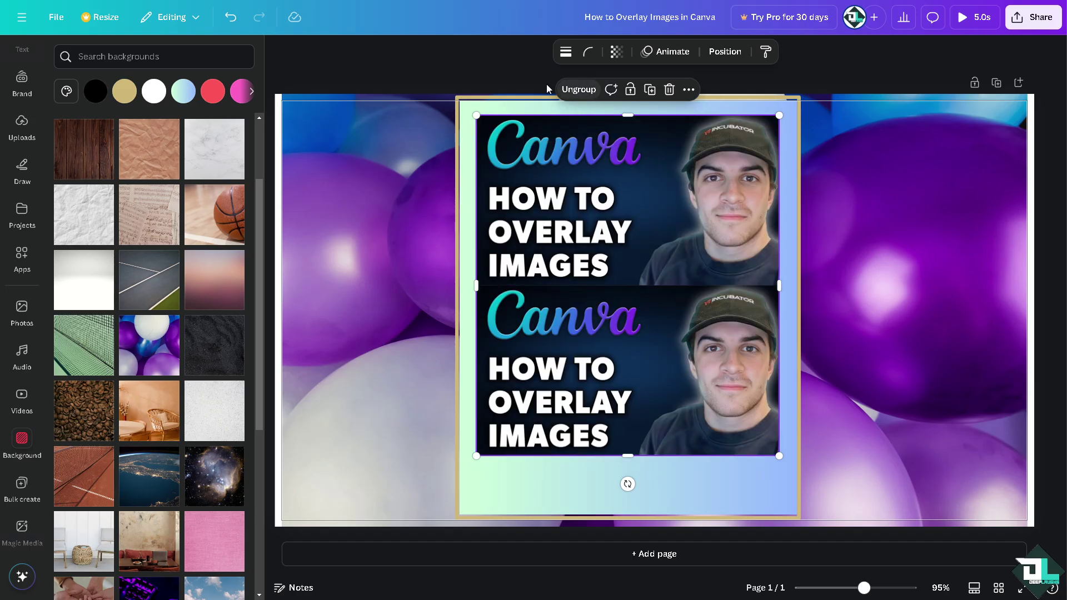
- Give the top thumbnail a Glow shadow with size 51 and stronger intensity
{"action": "left_click", "coordinate": [568, 159]}
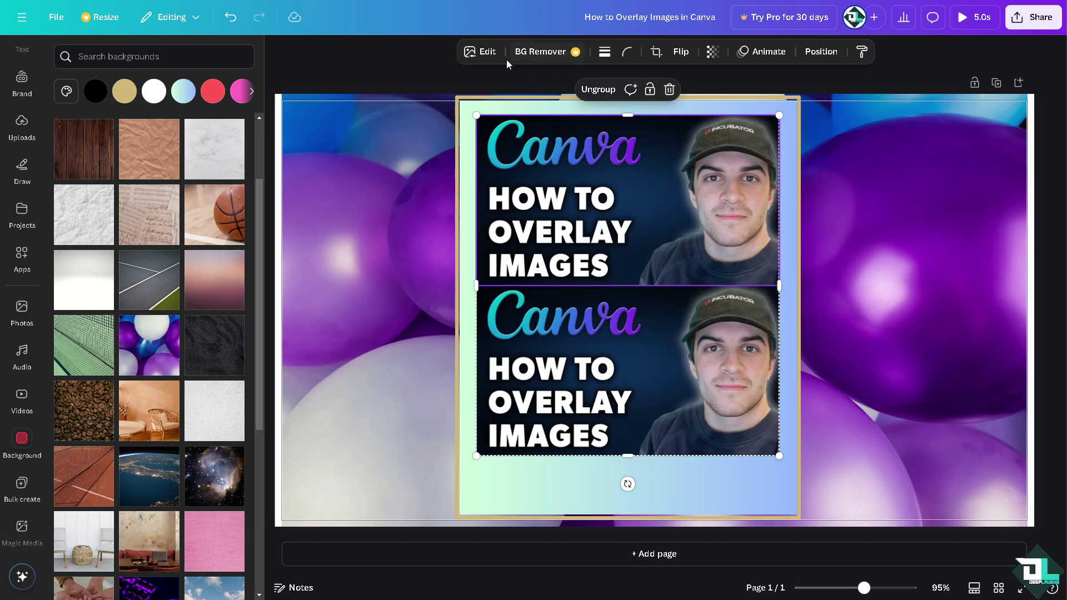
{"action": "left_click", "coordinate": [484, 51]}
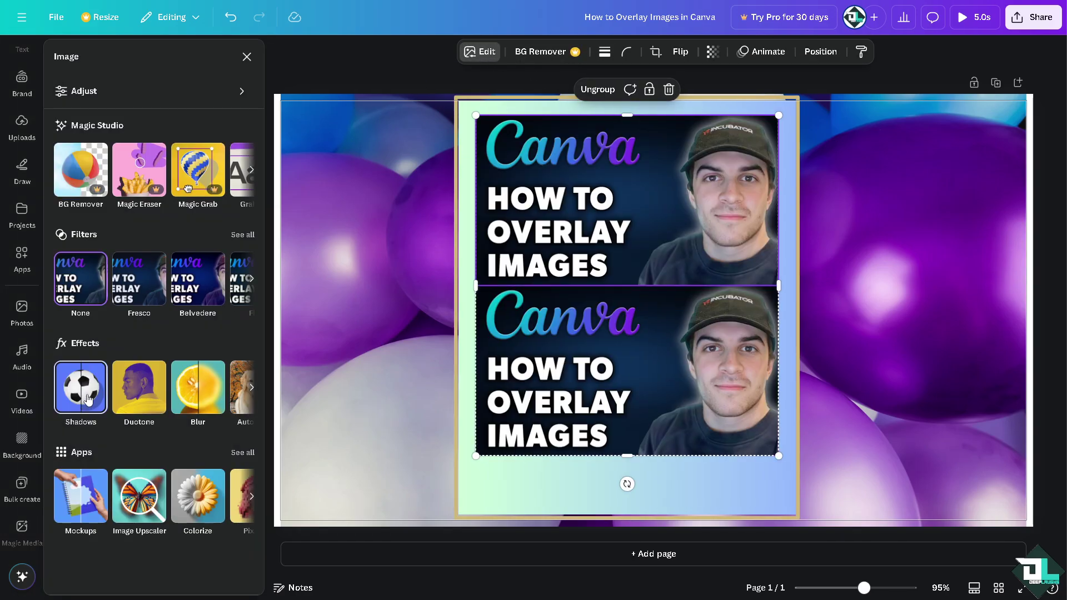
{"action": "left_click", "coordinate": [87, 399]}
{"action": "left_click", "coordinate": [86, 197]}
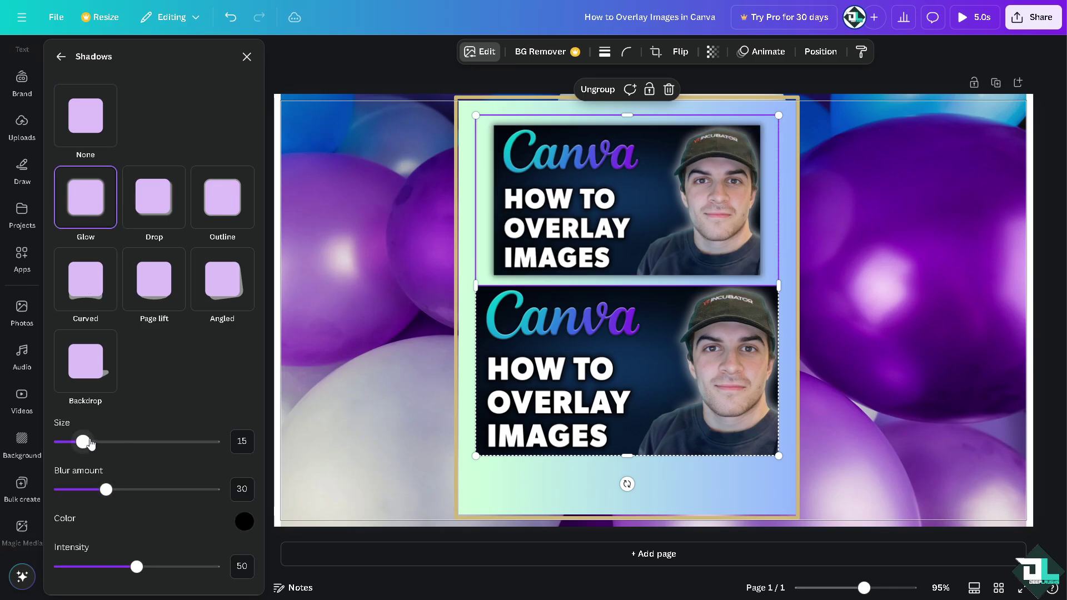
{"action": "left_click_drag", "start_coordinate": [85, 443], "coordinate": [138, 471]}
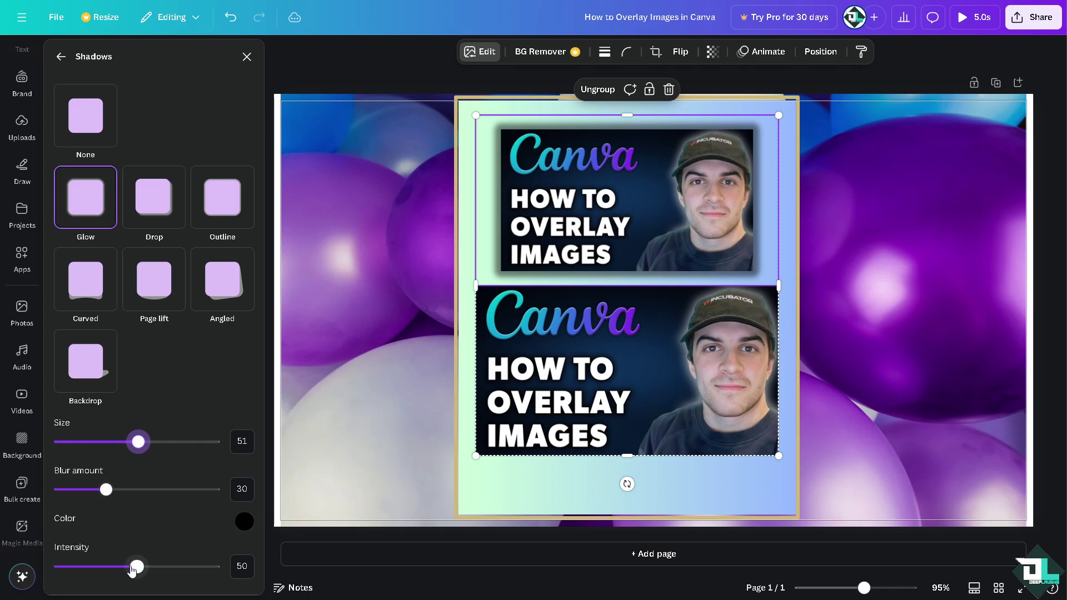
{"action": "left_click_drag", "start_coordinate": [136, 567], "coordinate": [148, 567]}
{"action": "left_click", "coordinate": [593, 380]}
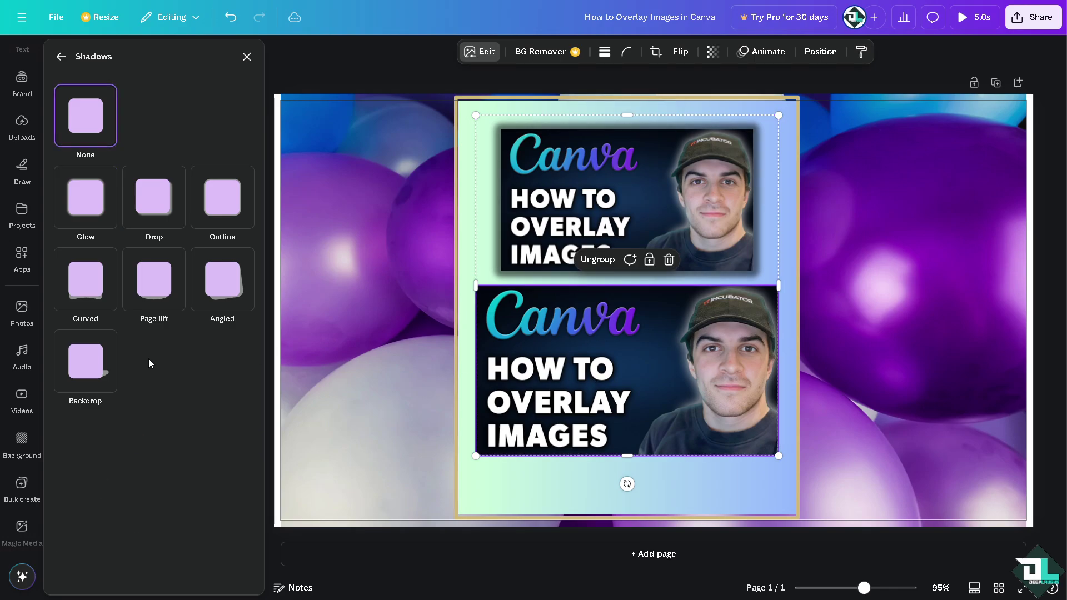
- Add a matching Glow shadow with enlarged size to the bottom thumbnail
{"action": "left_click", "coordinate": [86, 197]}
{"action": "left_click_drag", "start_coordinate": [105, 442], "coordinate": [144, 450]}
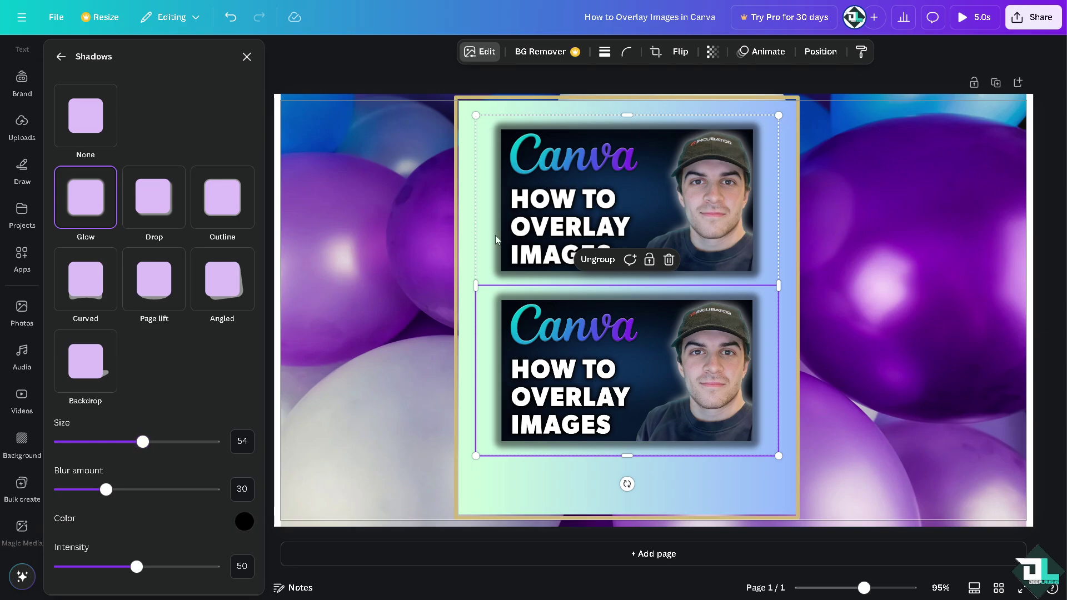
{"action": "left_click", "coordinate": [371, 246]}
{"action": "left_click", "coordinate": [569, 165]}
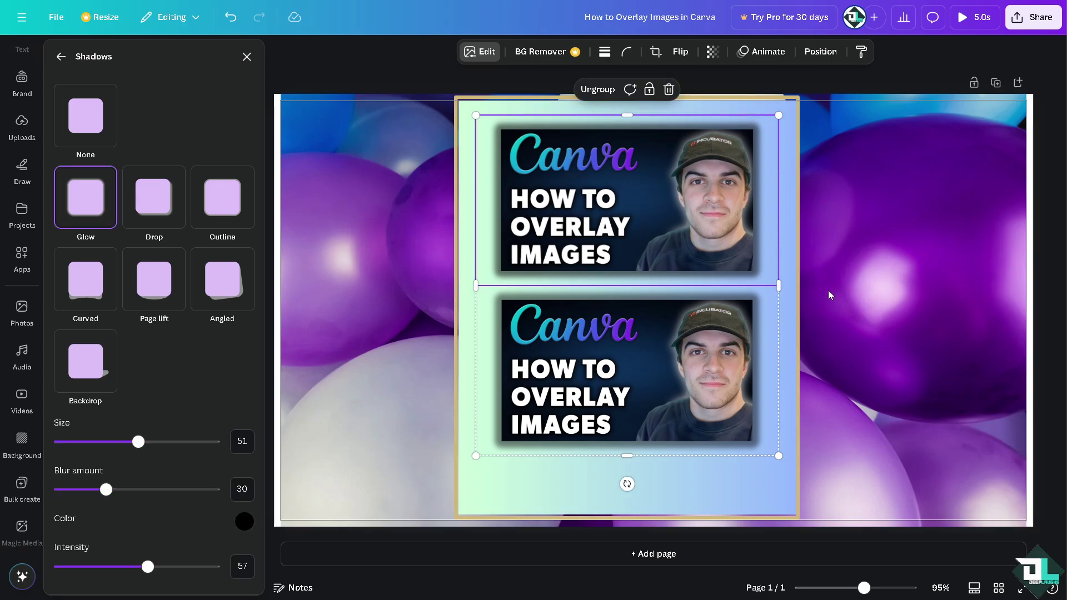
- Select the two-image group and ungroup the thumbnails
{"action": "left_click", "coordinate": [479, 122]}
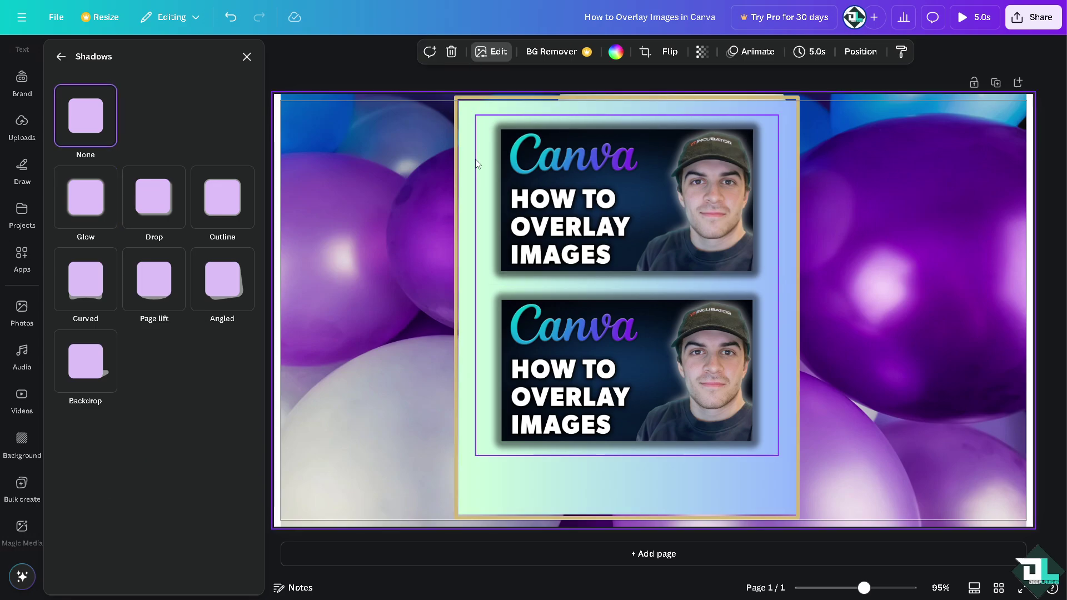
{"action": "left_click", "coordinate": [543, 205]}
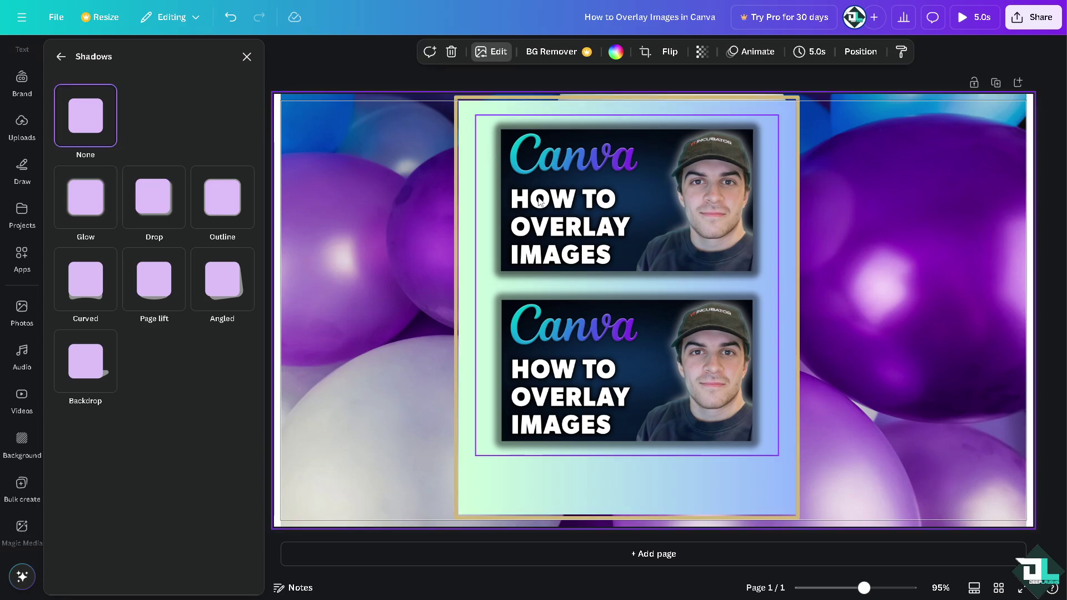
{"action": "left_click", "coordinate": [552, 217]}
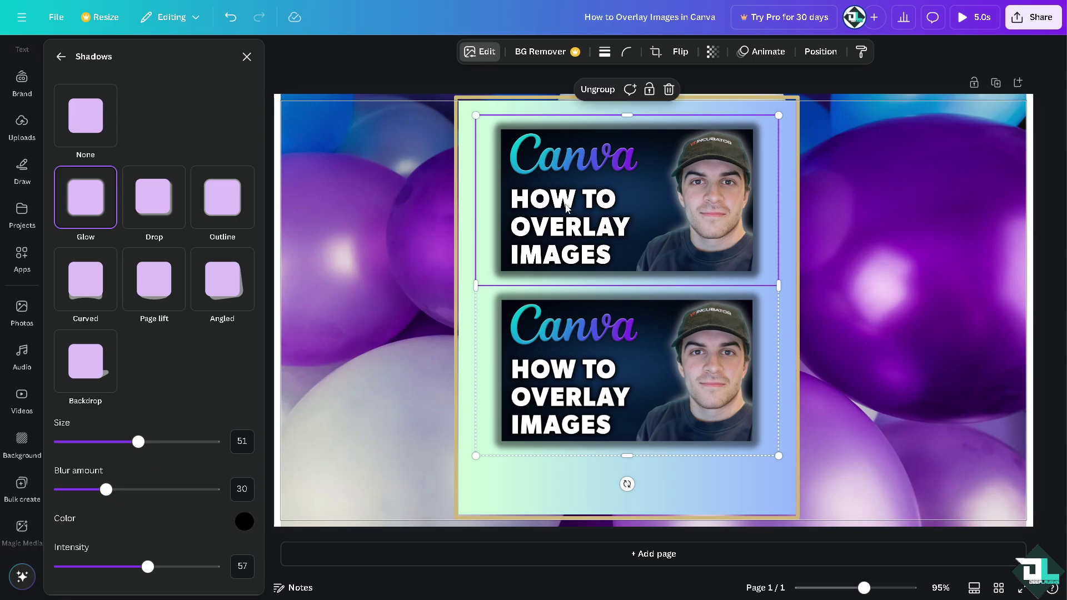
{"action": "left_click", "coordinate": [589, 89]}
- Select both thumbnails and group them with Ctrl+G
{"action": "left_click", "coordinate": [584, 223]}
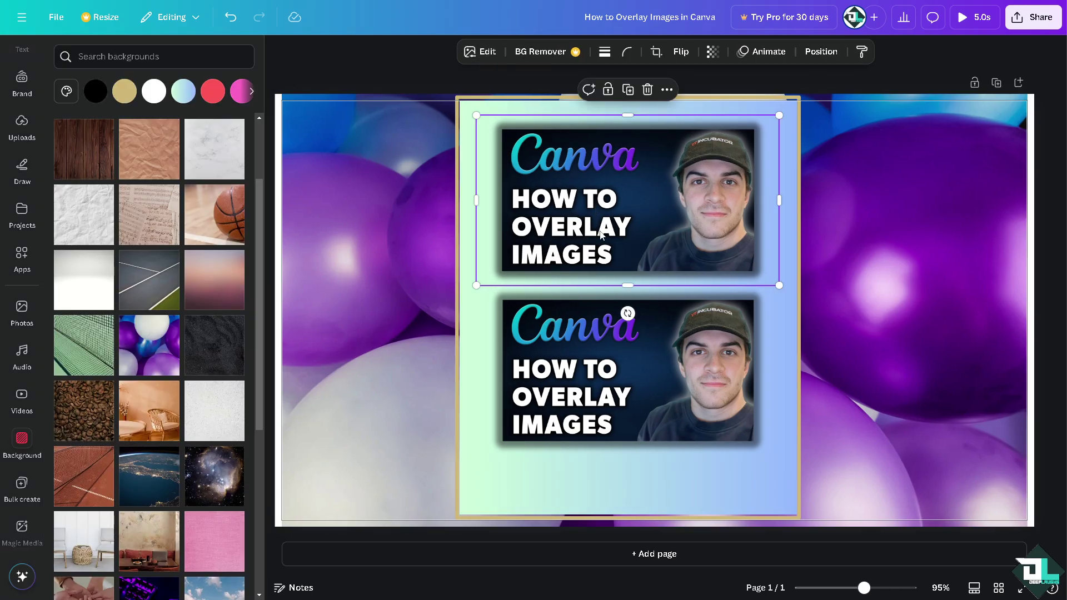
{"action": "left_click", "coordinate": [563, 333], "text": "shift"}
{"action": "key", "text": "ctrl+g"}
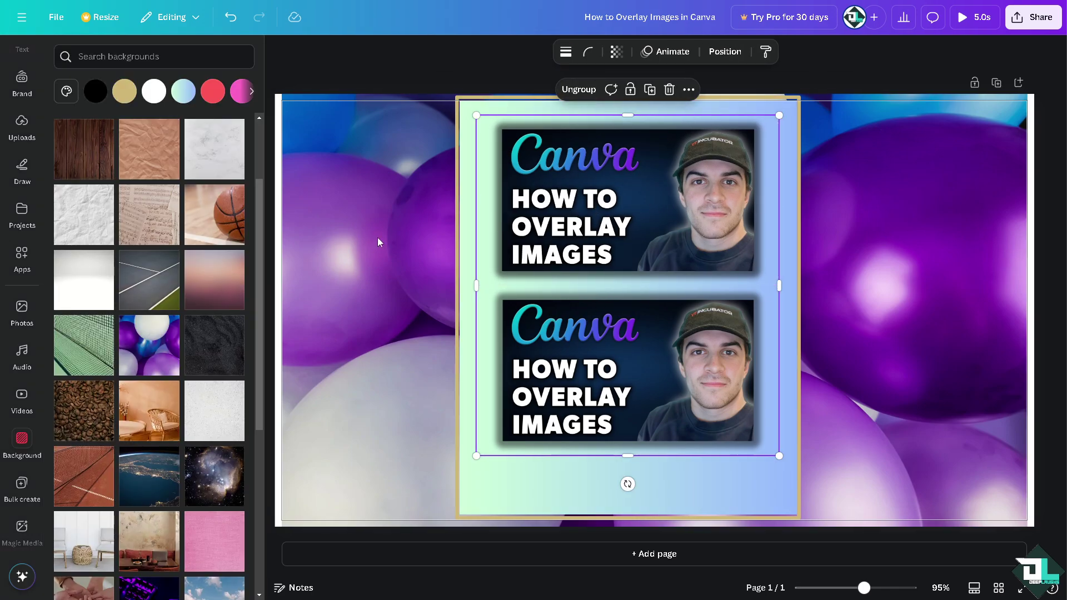
- Make an offset copy of the grouped pair, shifted up and right over the originals
{"action": "left_click_drag", "start_coordinate": [579, 253], "coordinate": [552, 281]}
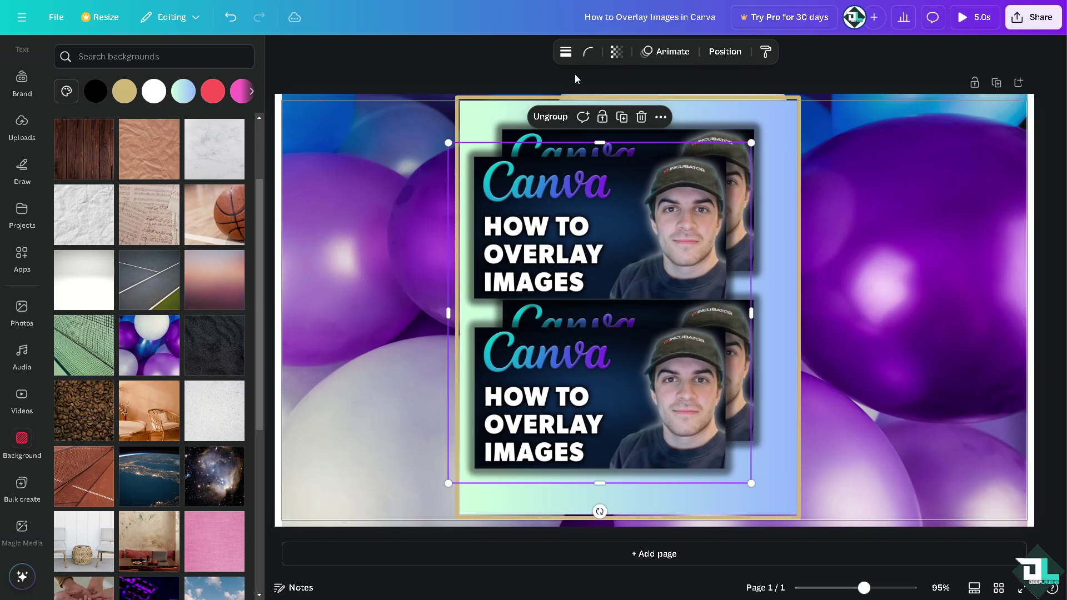
{"action": "left_click_drag", "start_coordinate": [589, 231], "coordinate": [606, 231]}
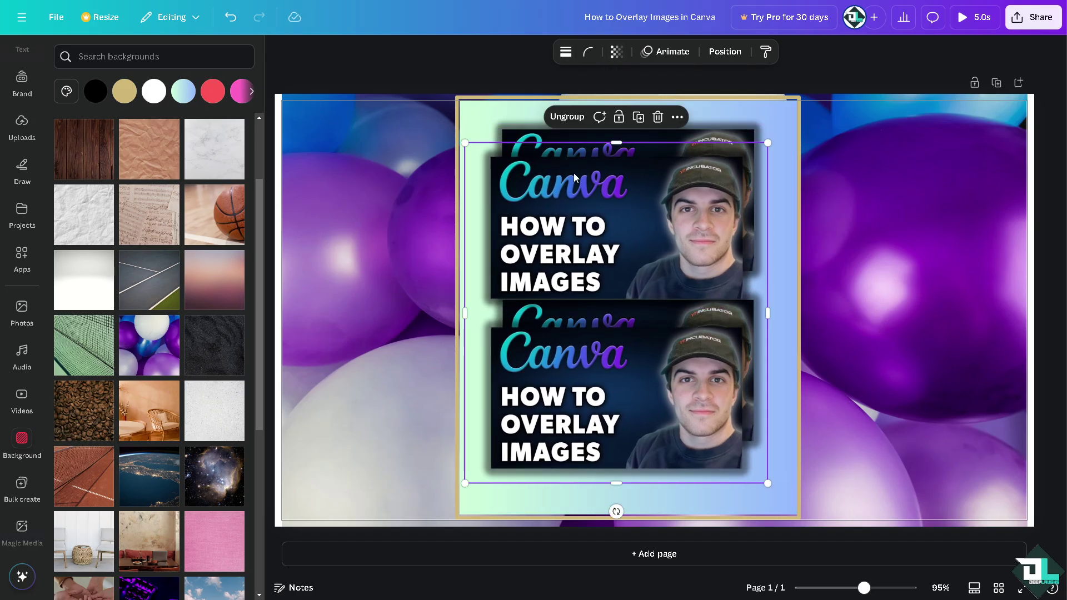
{"action": "left_click", "coordinate": [349, 153]}
{"action": "left_click", "coordinate": [569, 210]}
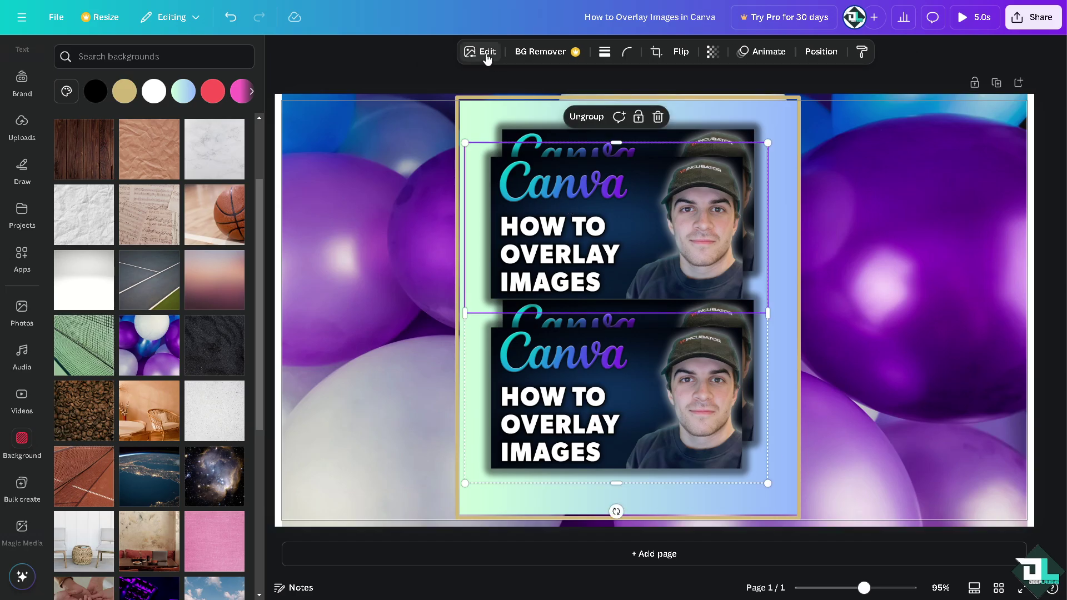
{"action": "left_click_drag", "start_coordinate": [619, 288], "coordinate": [698, 278]}
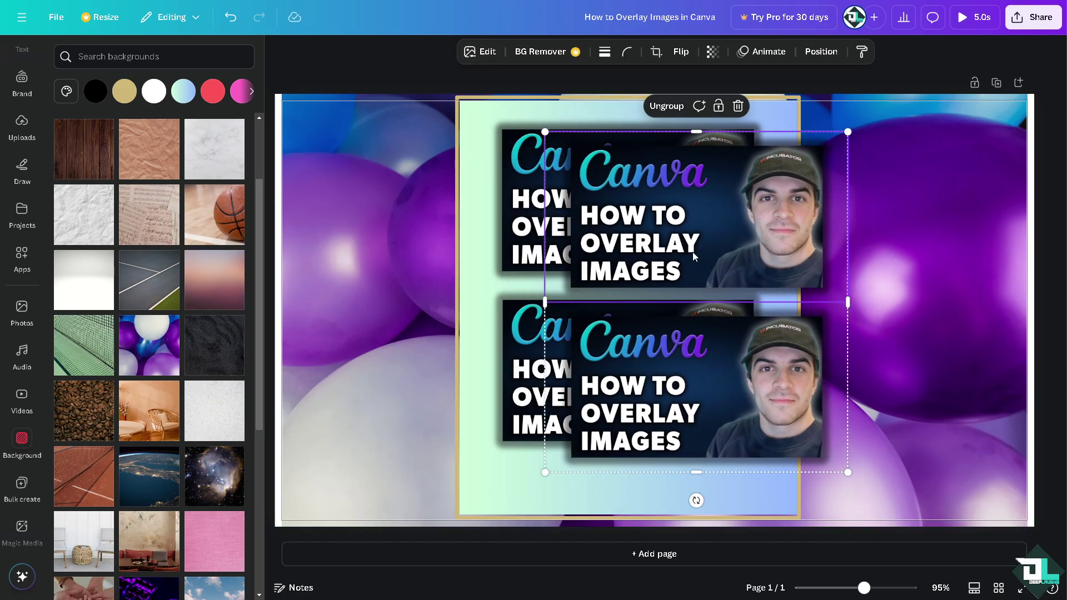
- Apply a custom grayscale duotone to both the top and bottom copied thumbnails
{"action": "left_click", "coordinate": [481, 51]}
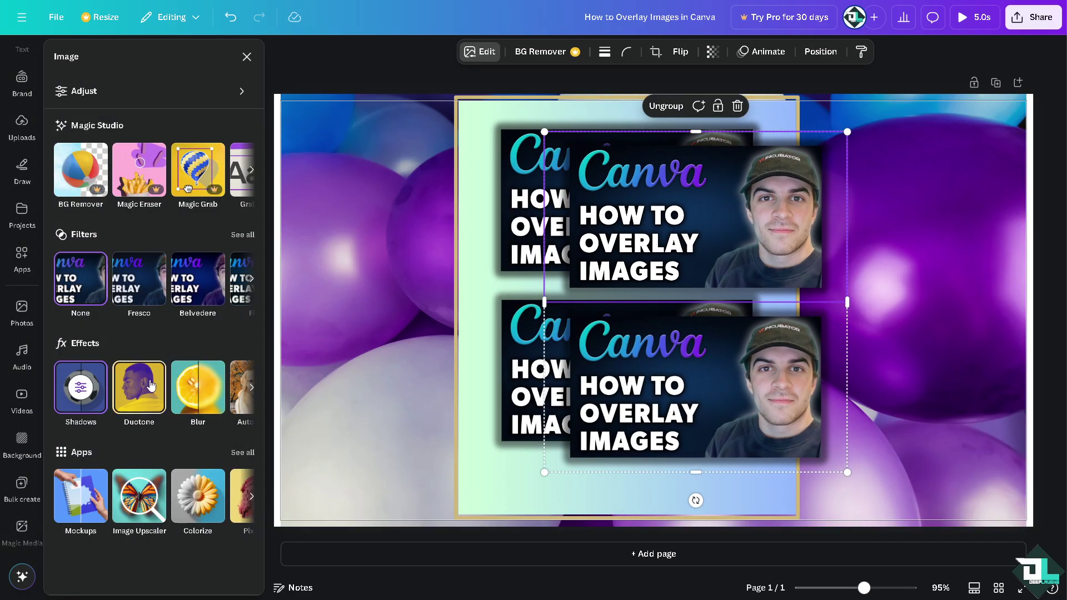
{"action": "left_click", "coordinate": [151, 385]}
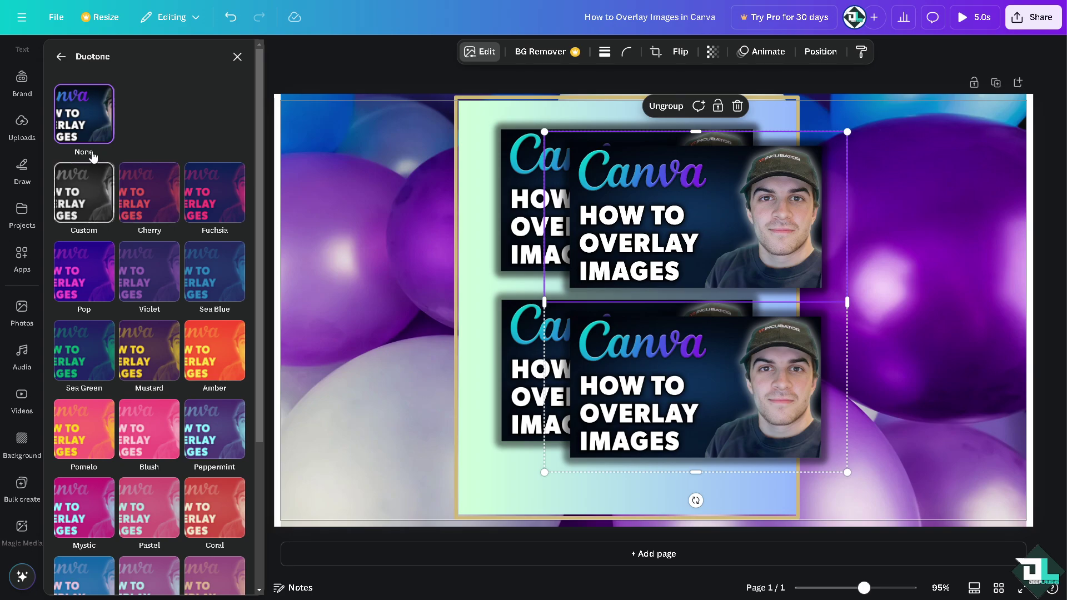
{"action": "left_click", "coordinate": [88, 207]}
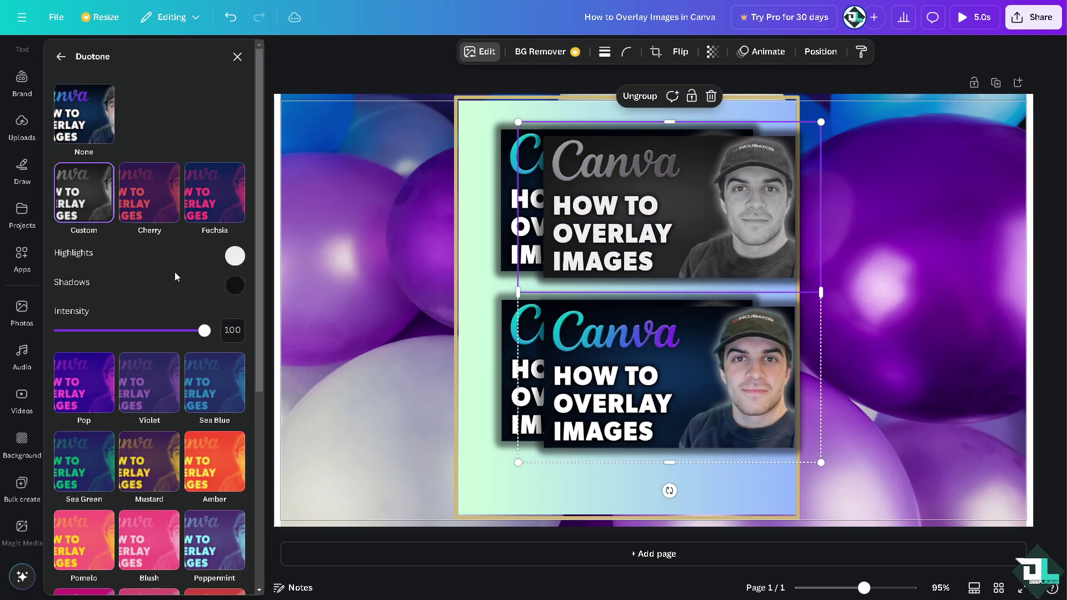
{"action": "left_click", "coordinate": [640, 378]}
{"action": "left_click", "coordinate": [84, 192]}
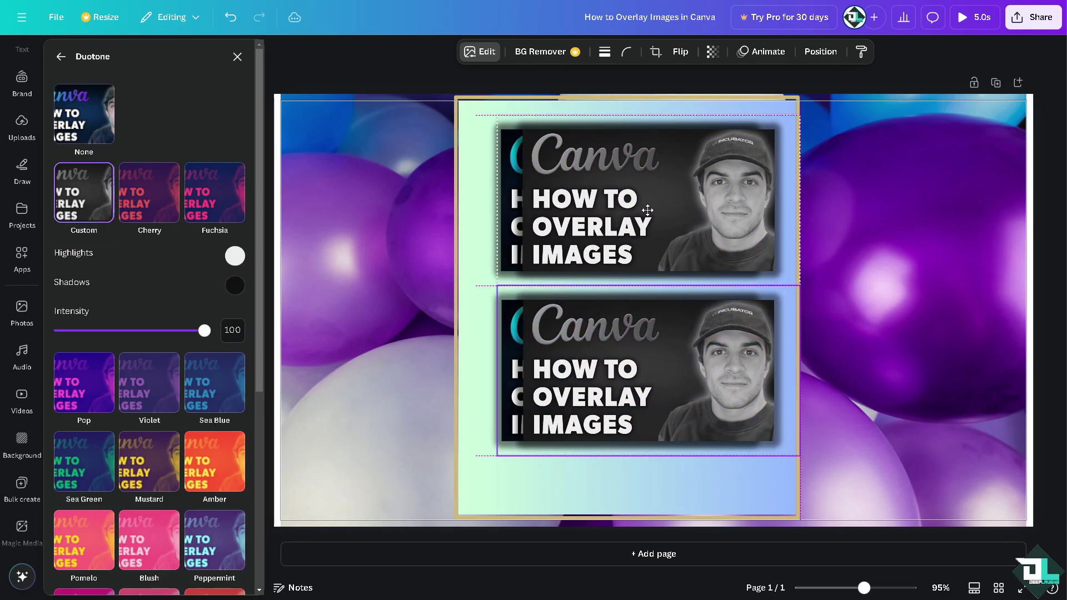
- Send the grayscale copy group behind the colour originals and shift it slightly down
{"action": "left_click", "coordinate": [654, 203]}
{"action": "right_click", "coordinate": [655, 204]}
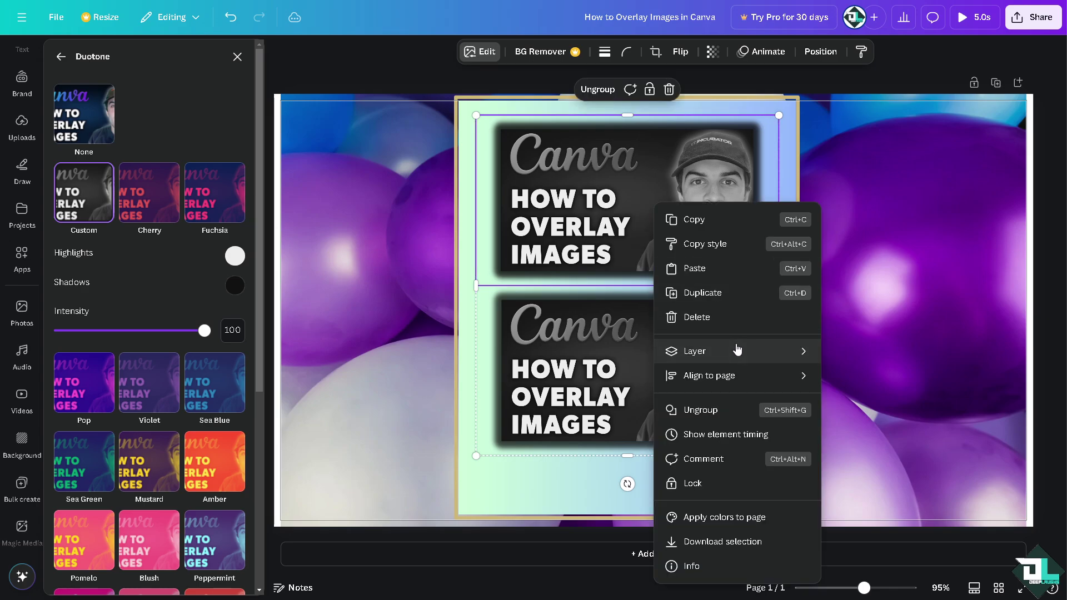
{"action": "mouse_move", "coordinate": [737, 350]}
{"action": "left_click", "coordinate": [857, 402]}
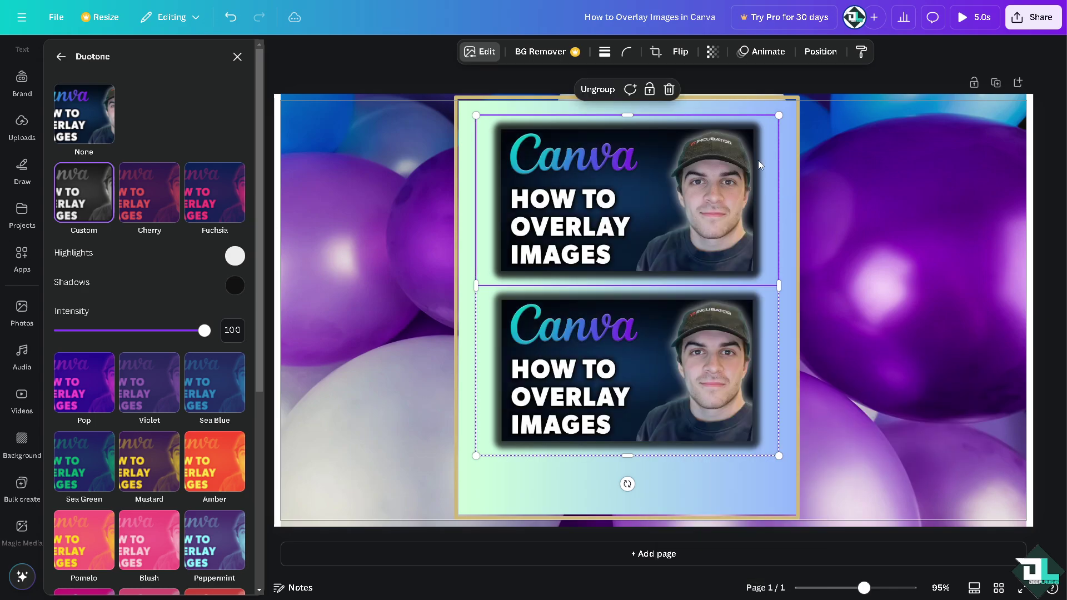
{"action": "left_click", "coordinate": [781, 109]}
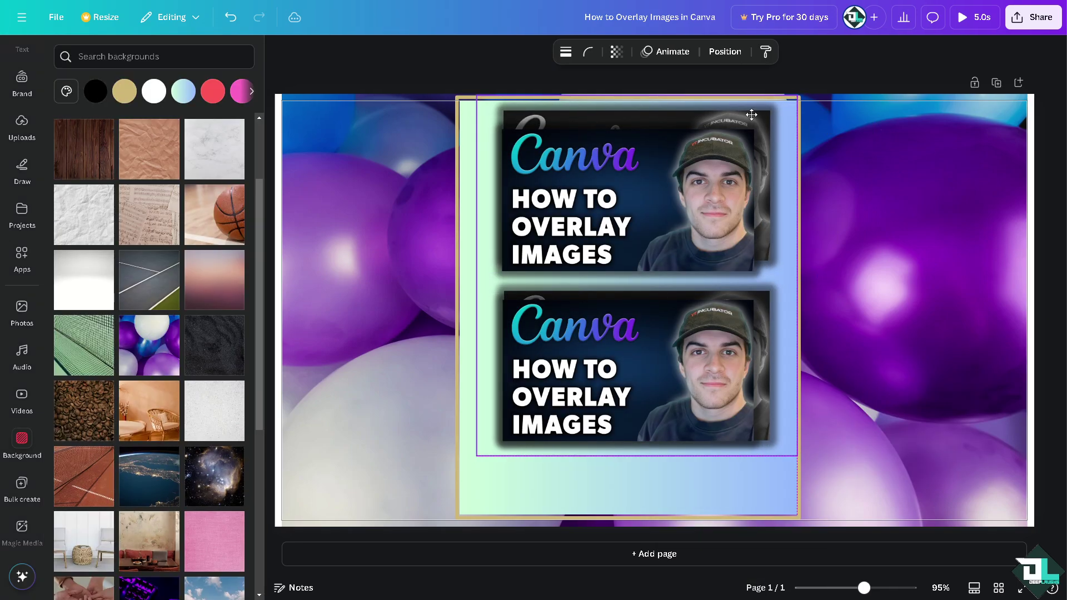
{"action": "left_click_drag", "start_coordinate": [751, 112], "coordinate": [739, 126]}
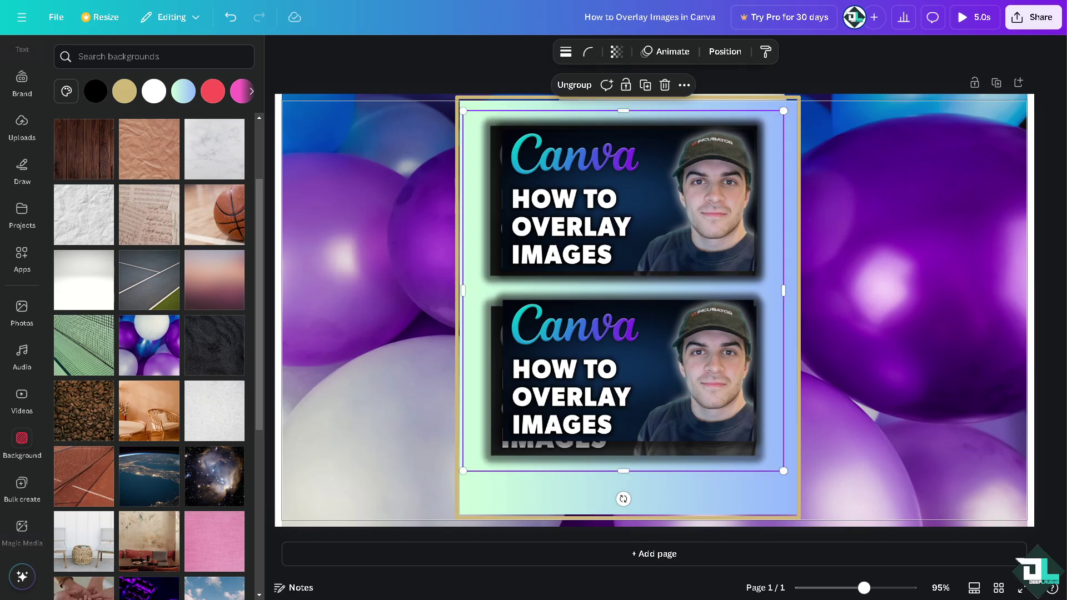